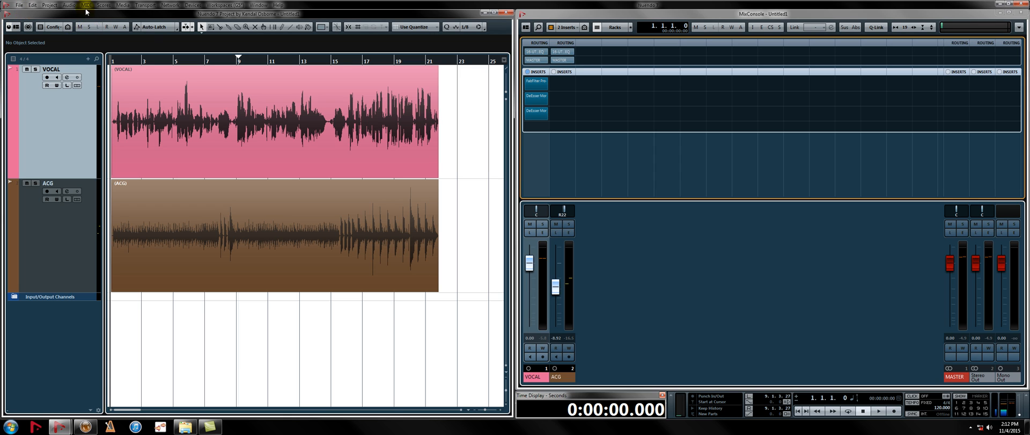
# Bypass all inserts on the VOCAL channel and play the project from the start
pyautogui.click(527, 72)
pyautogui.click(526, 72)
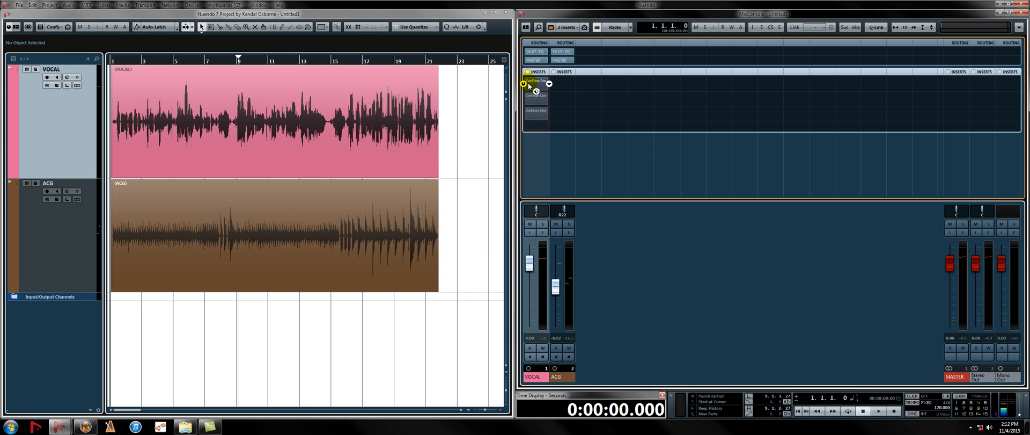
pyautogui.press('h')
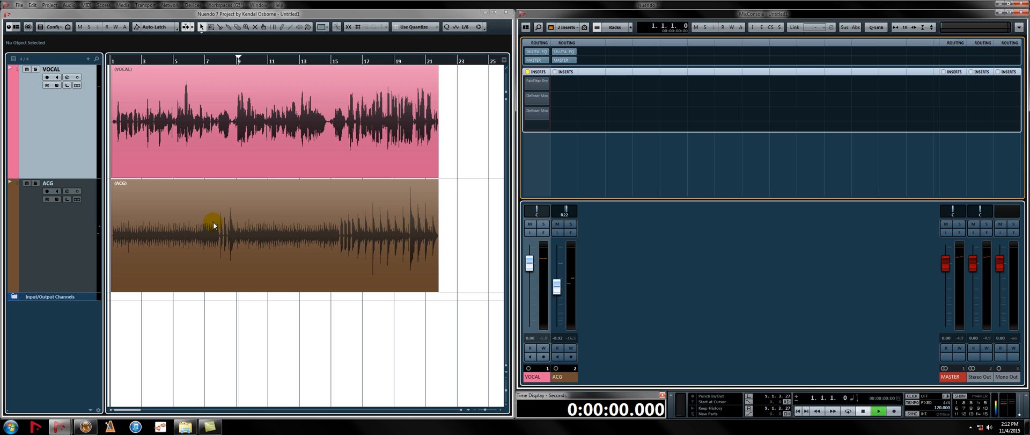
pyautogui.press('space')
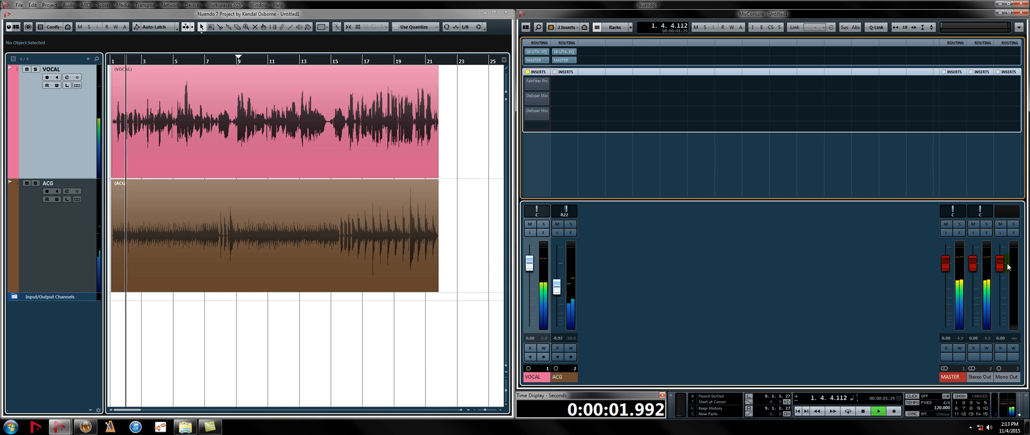
# Lower the Stereo Out channel's level to about -3 dB during playback
pyautogui.moveTo(973, 263); pyautogui.dragTo(973, 267)
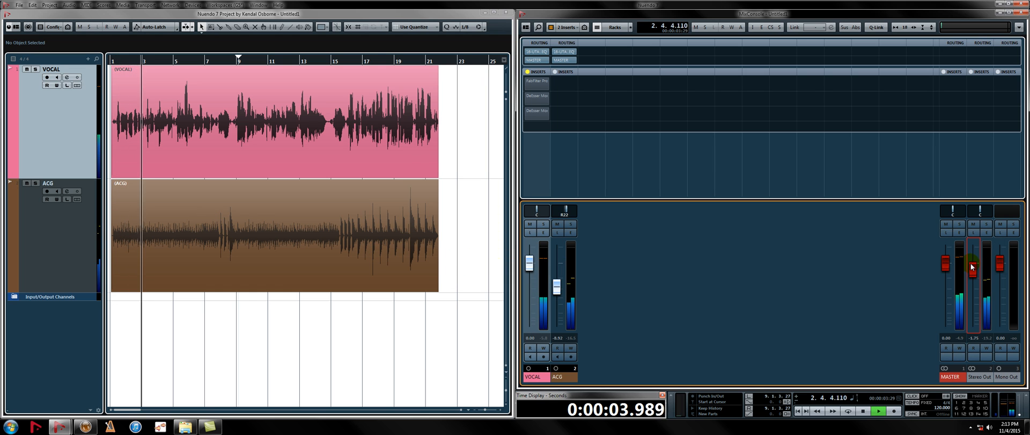
pyautogui.press('F10')
pyautogui.click(1014, 24)
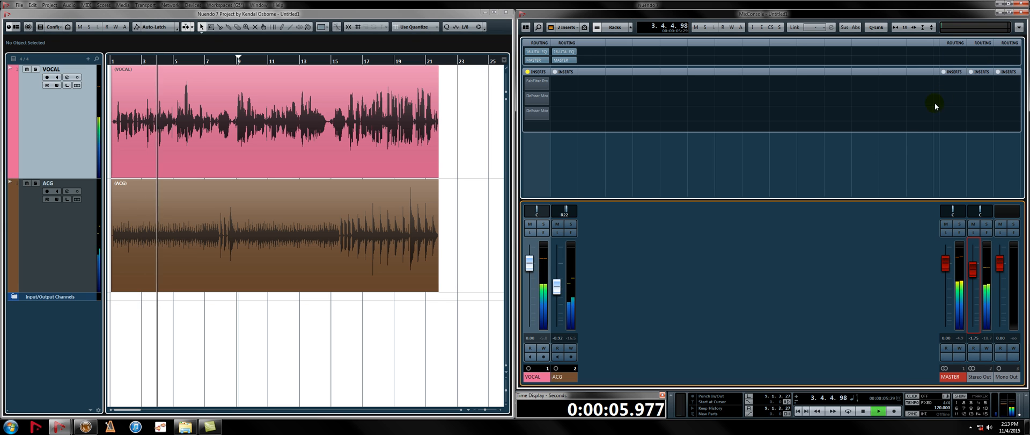
pyautogui.moveTo(968, 270); pyautogui.dragTo(968, 276)
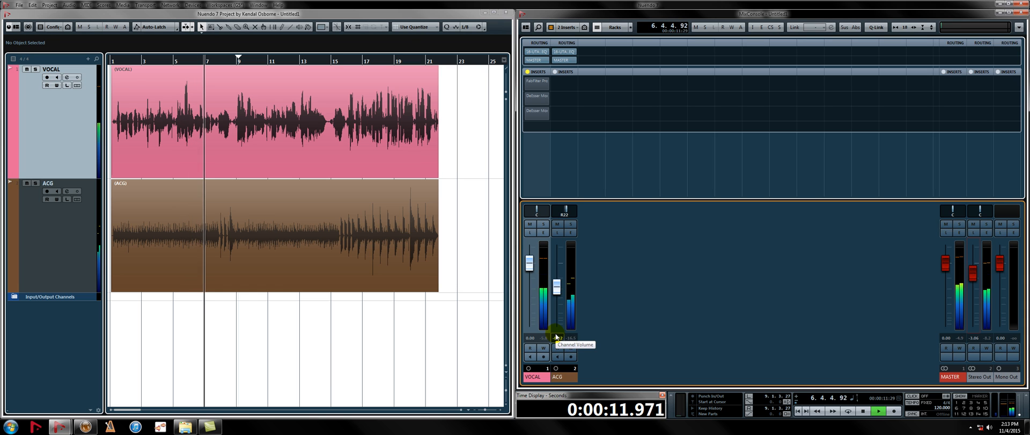
# Stop playback and return the cursor to the start of the project
pyautogui.moveTo(351, 67); pyautogui.dragTo(342, 64)
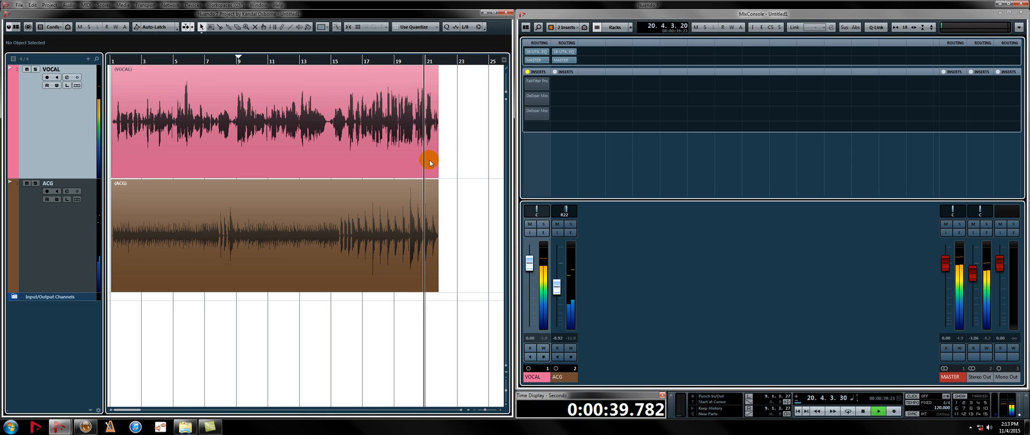
pyautogui.press('space')
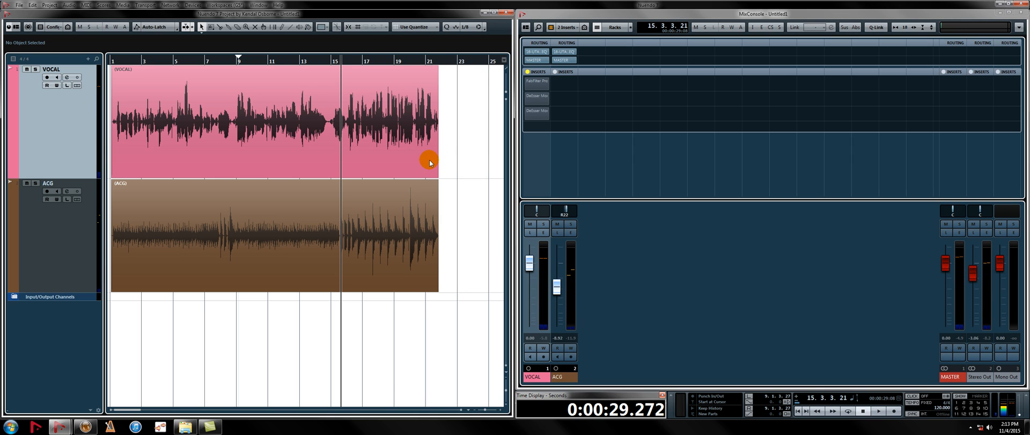
pyautogui.press('Home')
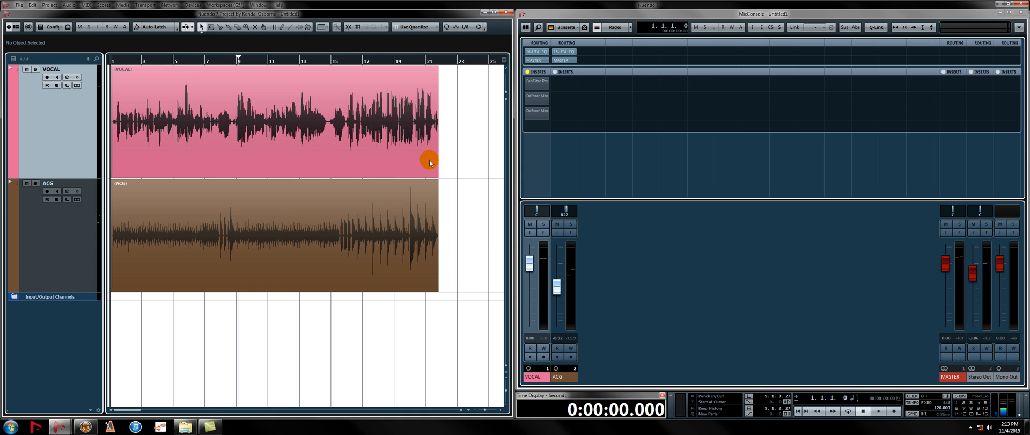
pyautogui.press('h')
pyautogui.press('h')
pyautogui.press('h')
pyautogui.press('h')
pyautogui.press('h')
pyautogui.press('g')
pyautogui.press('g')
pyautogui.press('g')
pyautogui.press('g')
pyautogui.press('g')
pyautogui.press('h')
pyautogui.press('g')
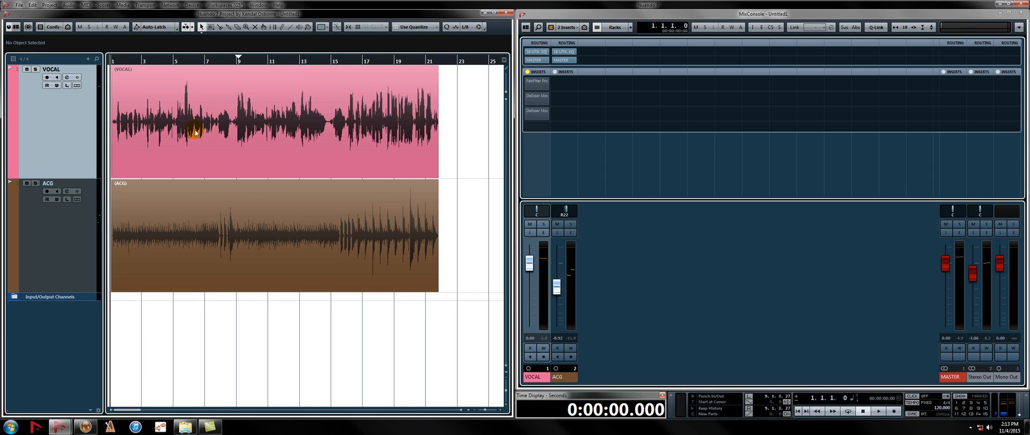
# Reactivate the VOCAL channel's inserts and open its FabFilter Pro-DS insert, placing the plug-in window over the project's tracks
pyautogui.click(534, 80)
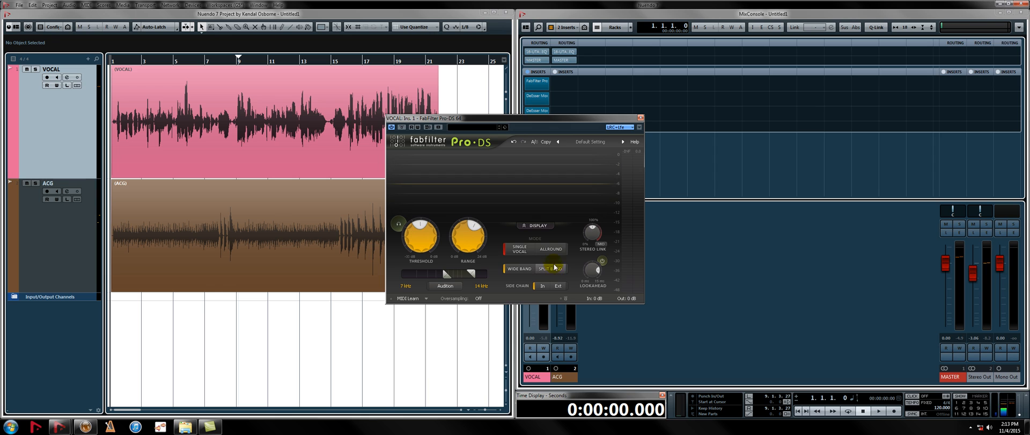
pyautogui.click(529, 101)
pyautogui.moveTo(531, 112); pyautogui.dragTo(396, 161)
pyautogui.click(527, 113)
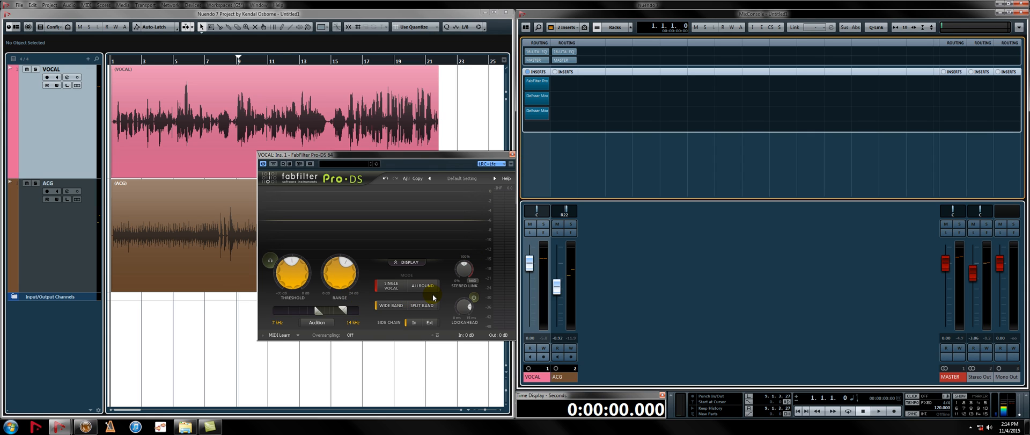
# Load FabFilter Pro-MB (Mono) in the VOCAL channel's fourth insert slot and create a compression band around 5 kHz
pyautogui.click(541, 130)
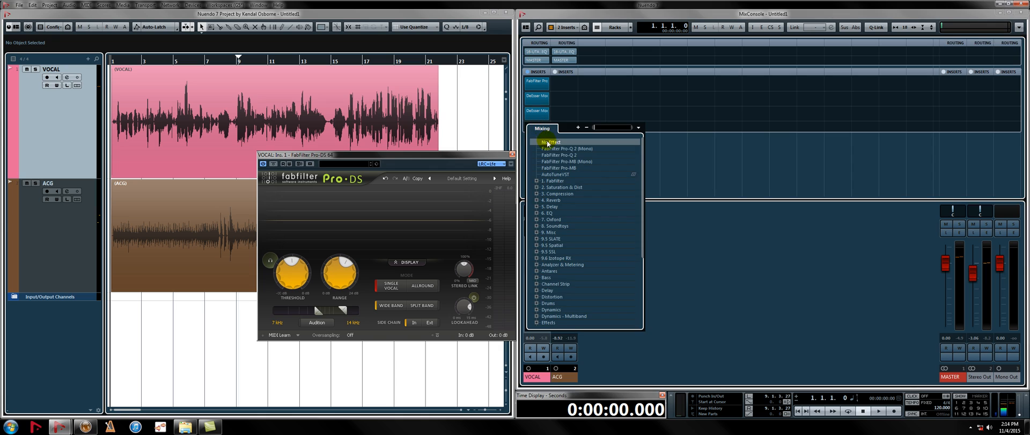
pyautogui.click(568, 164)
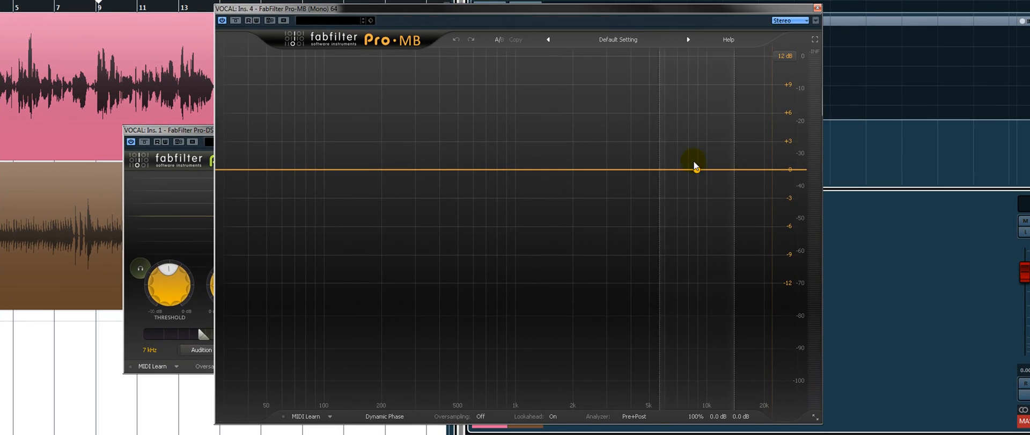
pyautogui.click(661, 169)
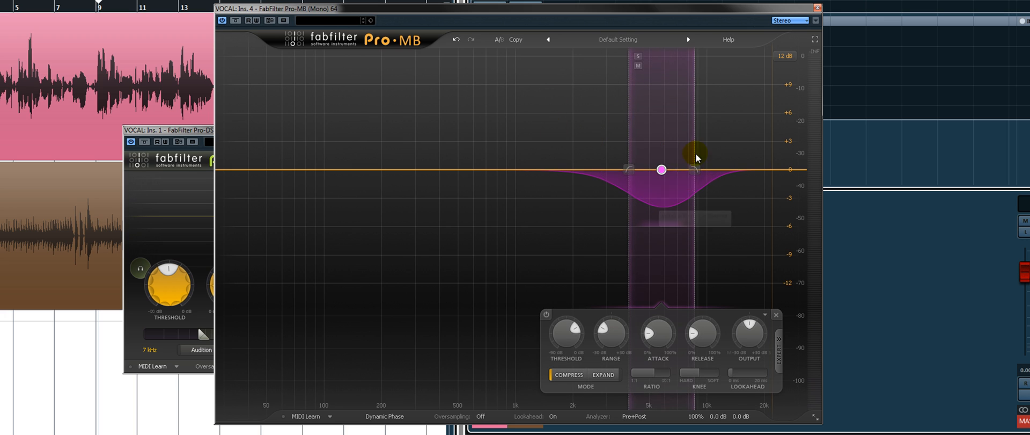
pyautogui.moveTo(665, 169); pyautogui.dragTo(654, 173)
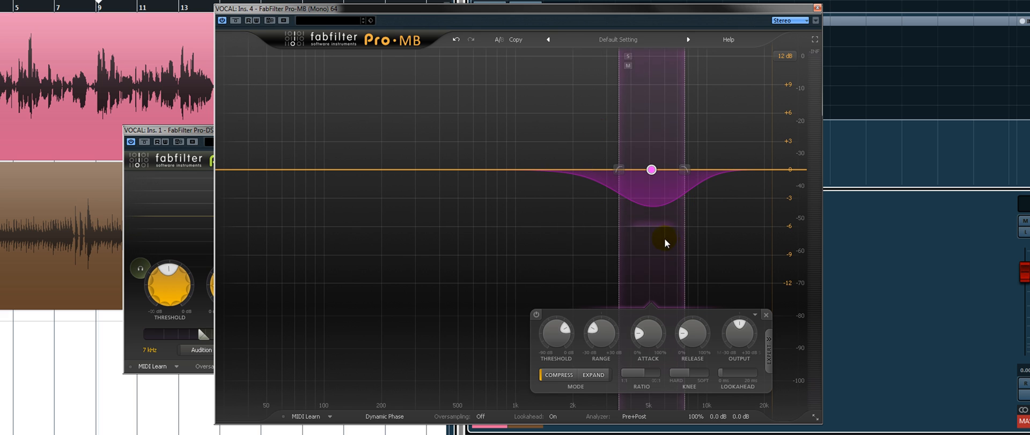
# Stretch the Pro-MB band across the full spectrum and set its side chain to Free, covering about 4 to 10 kHz
pyautogui.moveTo(618, 156); pyautogui.dragTo(220, 161)
pyautogui.moveTo(688, 139); pyautogui.dragTo(822, 127)
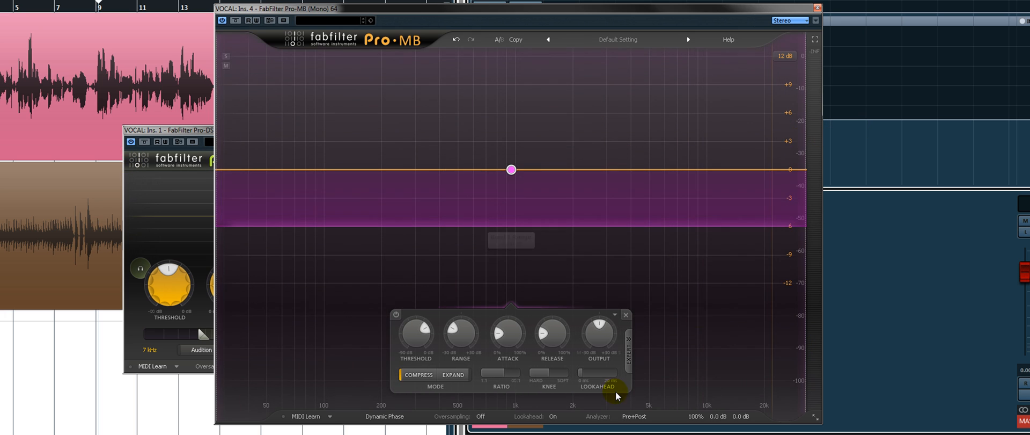
pyautogui.click(629, 355)
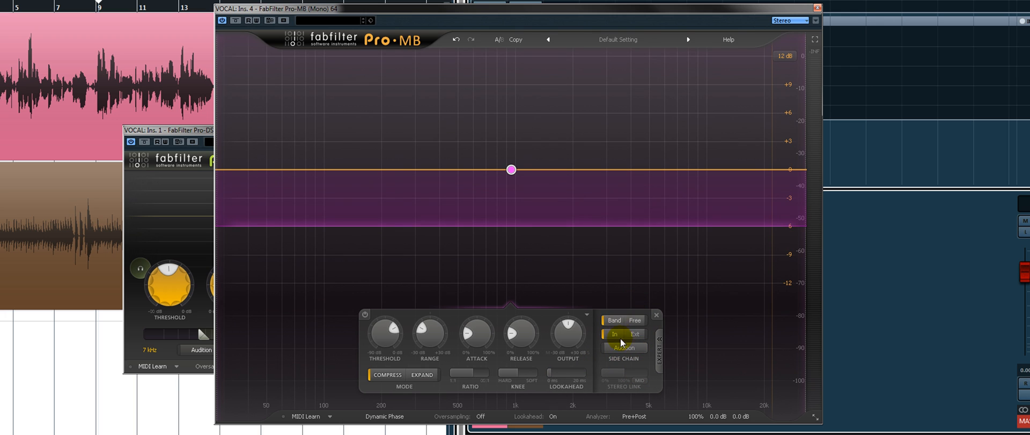
pyautogui.click(635, 319)
pyautogui.moveTo(413, 297); pyautogui.dragTo(526, 299)
pyautogui.moveTo(605, 298); pyautogui.dragTo(684, 300)
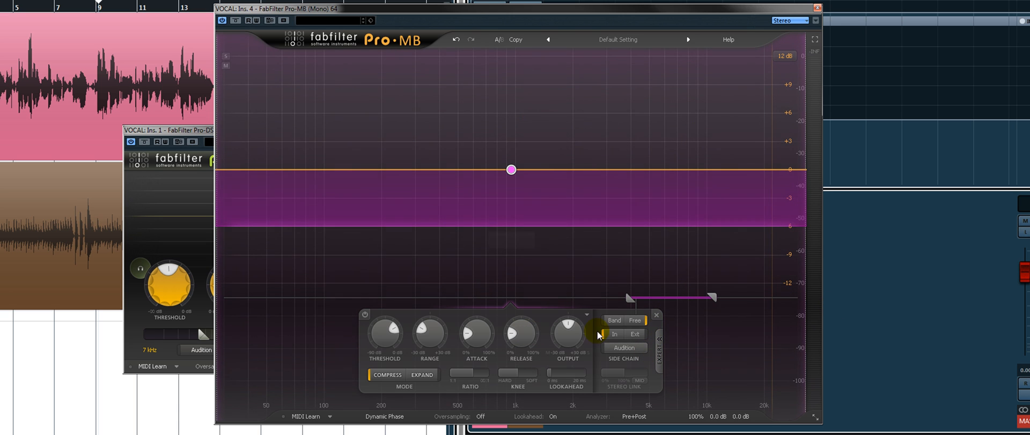
pyautogui.moveTo(671, 298); pyautogui.dragTo(640, 316)
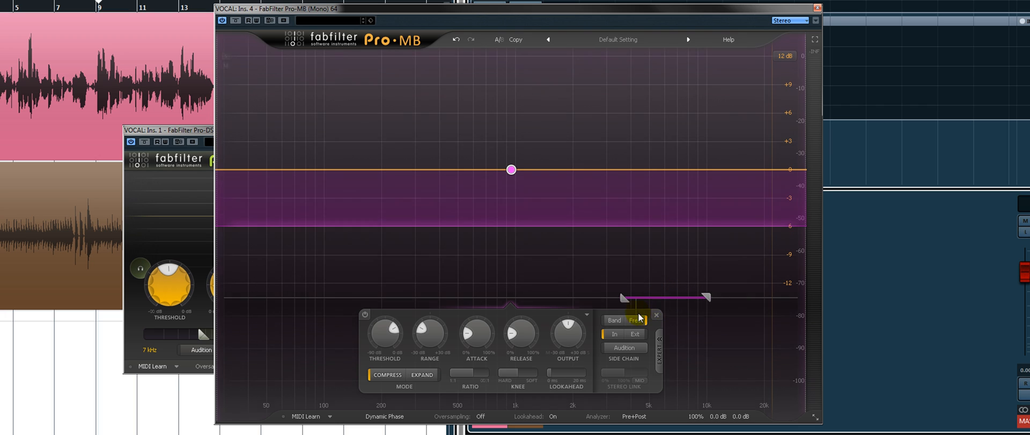
# Close Pro-MB and remove it from the VOCAL channel's fourth insert slot
pyautogui.click(820, 9)
pyautogui.moveTo(500, 94); pyautogui.dragTo(508, 99)
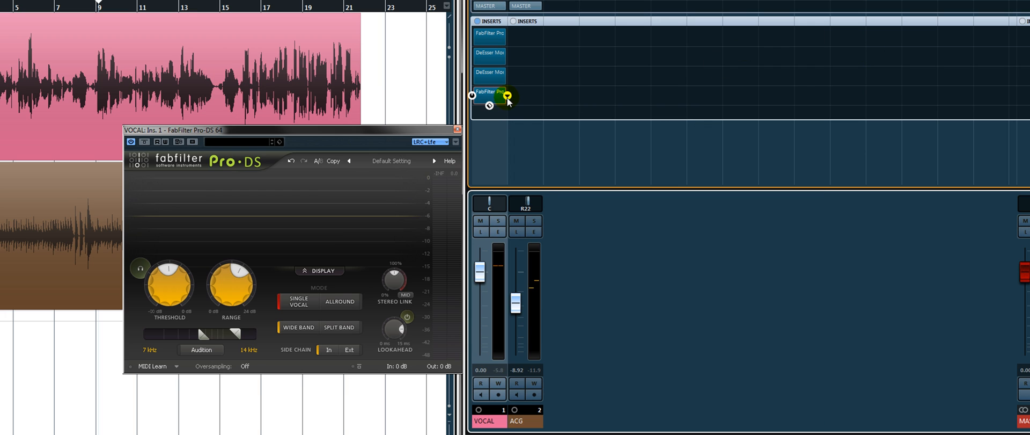
pyautogui.click(508, 97)
pyautogui.click(551, 123)
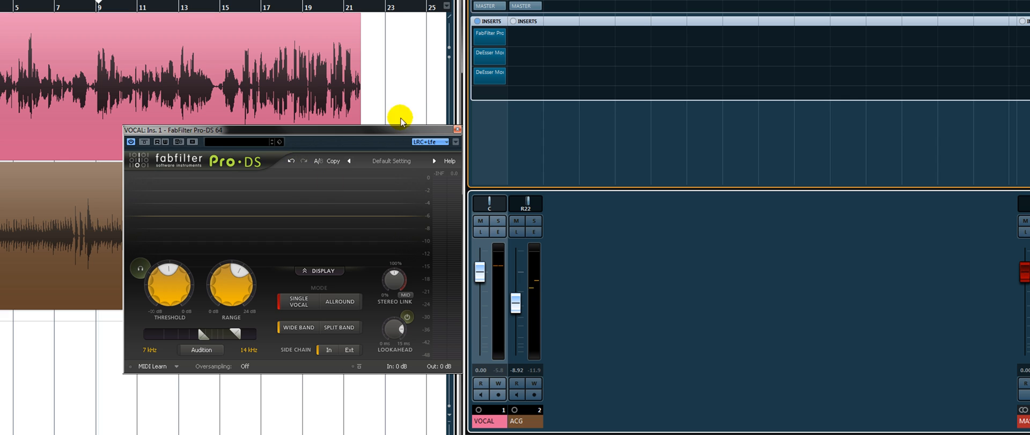
# Bypass both DeEsser inserts on the VOCAL channel and mute the ACG channel, keeping Pro-DS open
pyautogui.moveTo(473, 55); pyautogui.dragTo(474, 76)
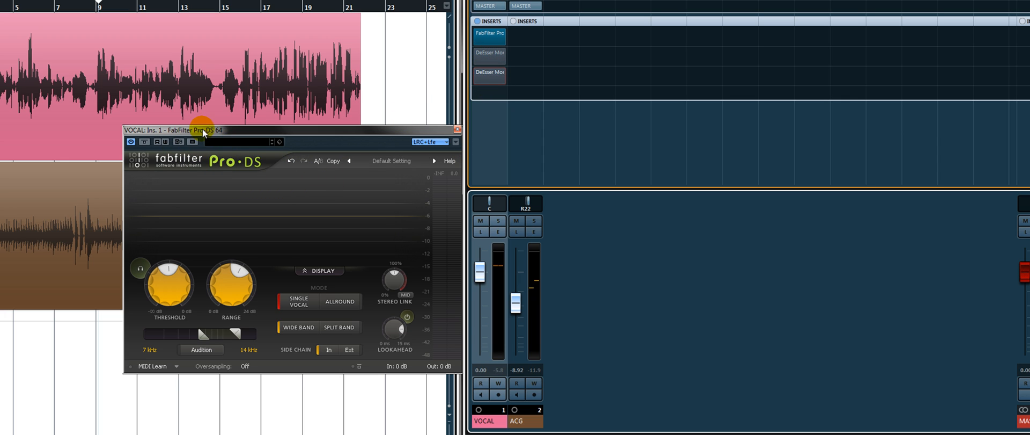
pyautogui.moveTo(203, 133); pyautogui.dragTo(171, 128)
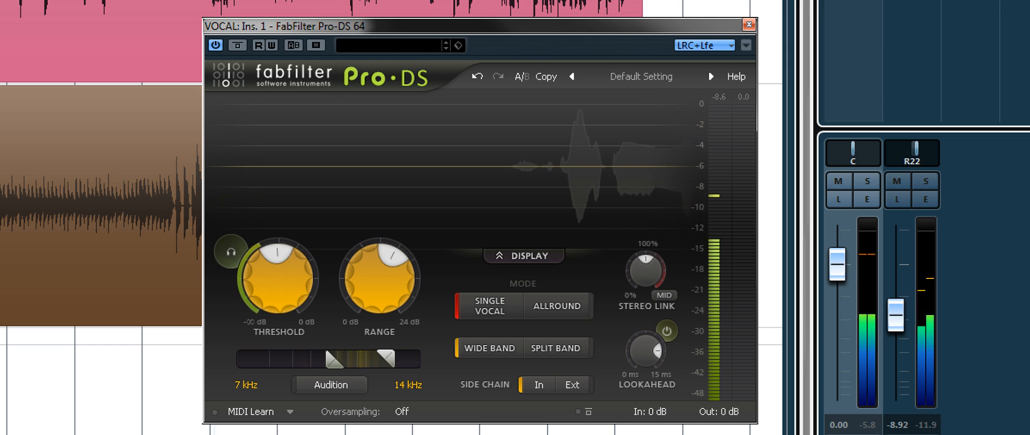
pyautogui.click(898, 181)
# Set the Pro-DS range to 8.30 dB and, with Audition on, widen its side-chain filter to 3.892–17.58 kHz
pyautogui.moveTo(303, 261); pyautogui.dragTo(365, 252)
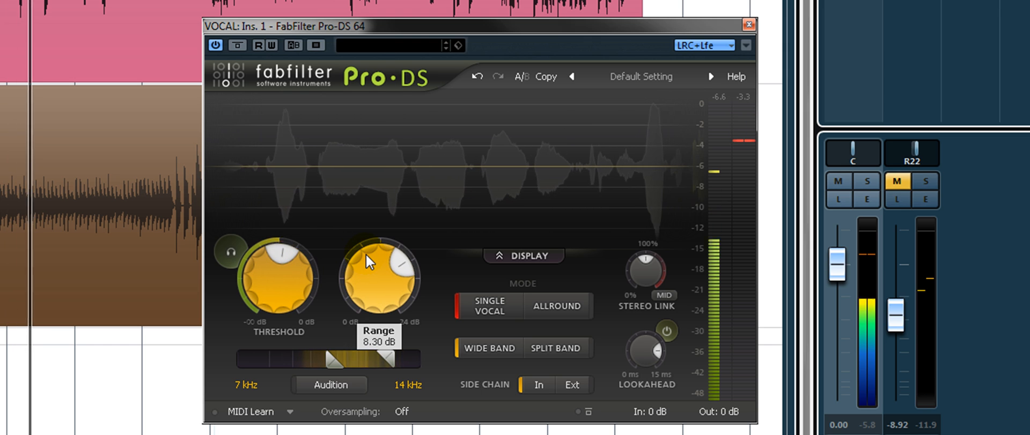
pyautogui.click(343, 381)
pyautogui.moveTo(332, 365); pyautogui.dragTo(309, 361)
pyautogui.moveTo(395, 355); pyautogui.dragTo(409, 357)
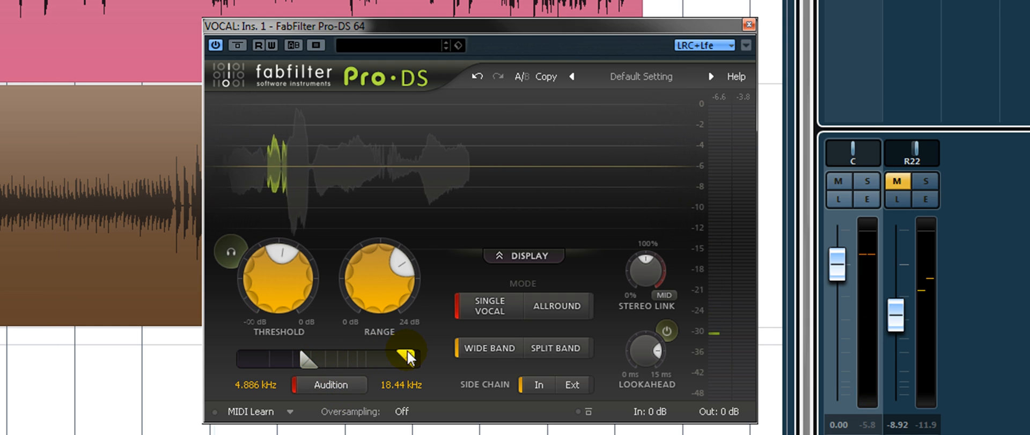
pyautogui.moveTo(312, 364); pyautogui.dragTo(296, 364)
pyautogui.moveTo(396, 355); pyautogui.dragTo(406, 358)
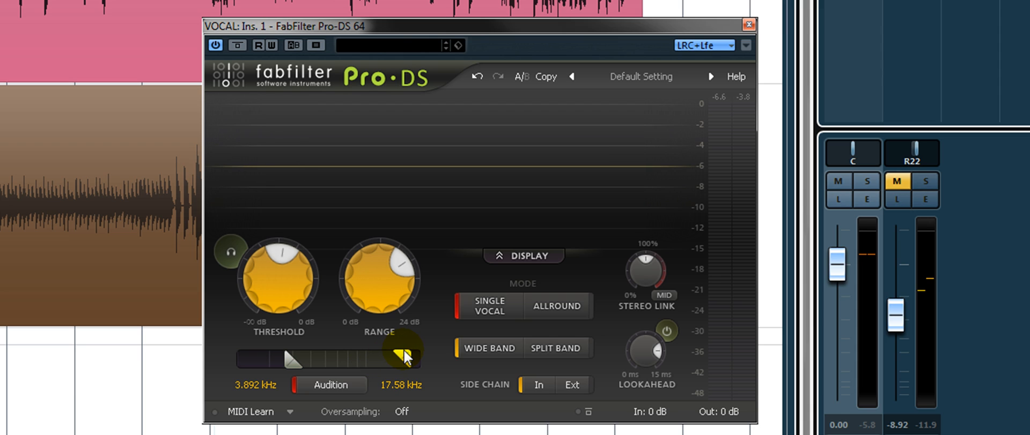
pyautogui.click(354, 385)
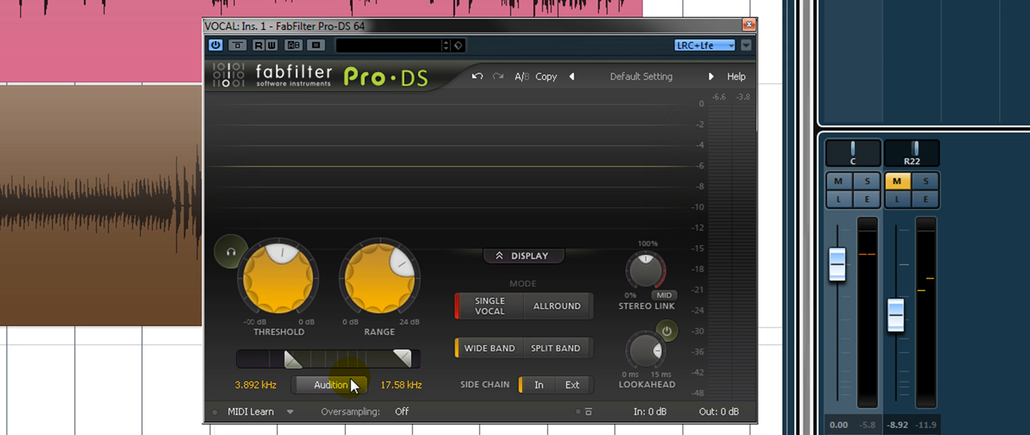
# Play the vocal with Audition on, narrow the Pro-DS side-chain filter to 7.169–13.51 kHz, and switch Audition off
pyautogui.press('space')
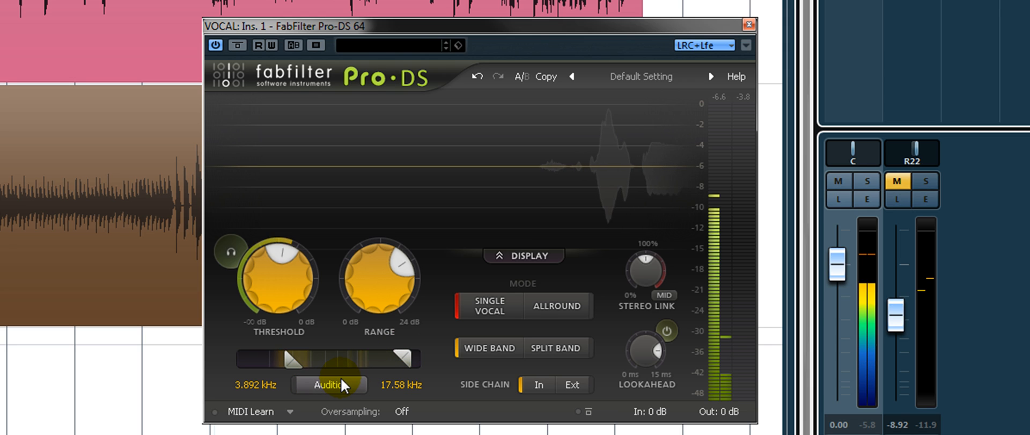
pyautogui.click(343, 384)
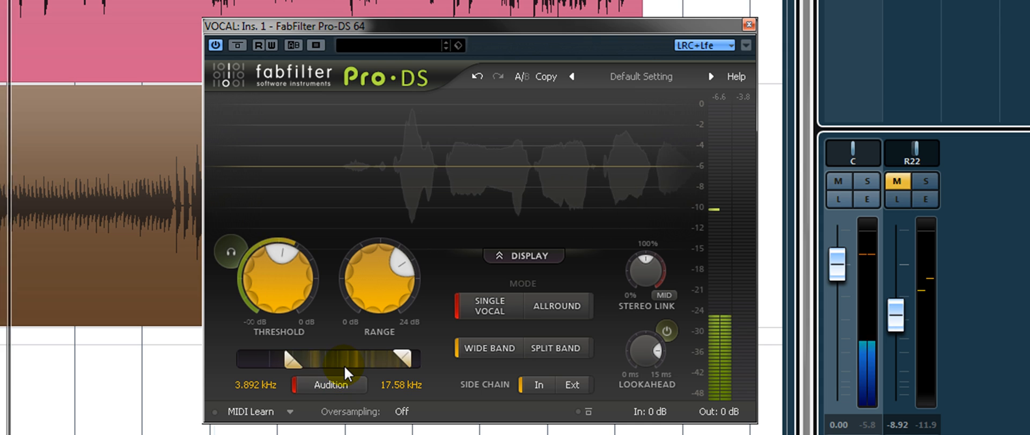
pyautogui.moveTo(345, 368)
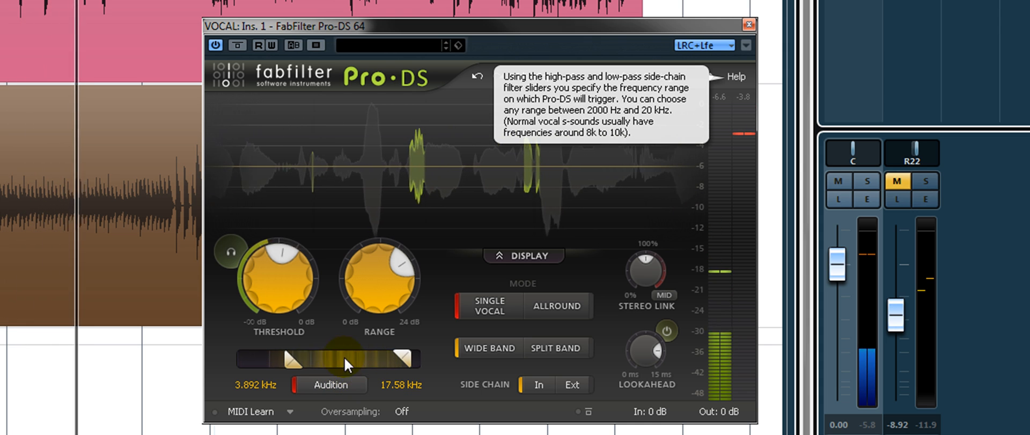
pyautogui.moveTo(292, 360); pyautogui.dragTo(326, 358)
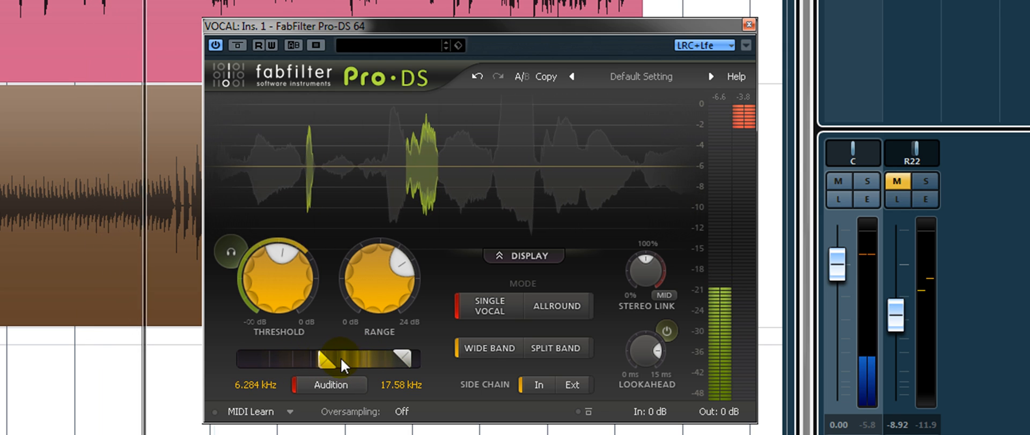
pyautogui.moveTo(409, 352); pyautogui.dragTo(391, 355)
pyautogui.moveTo(325, 360)
pyautogui.mouseDown()
pyautogui.moveTo(342, 359)
pyautogui.moveTo(336, 365)
pyautogui.mouseUp()
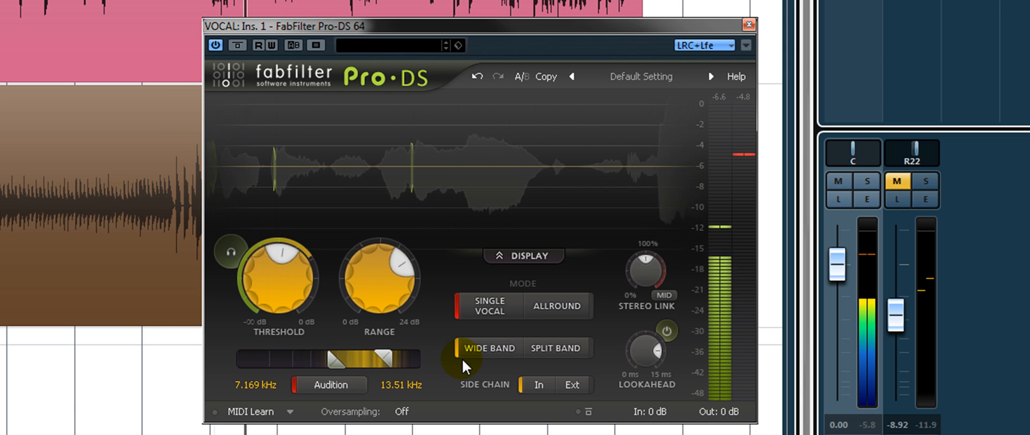
pyautogui.moveTo(271, 304)
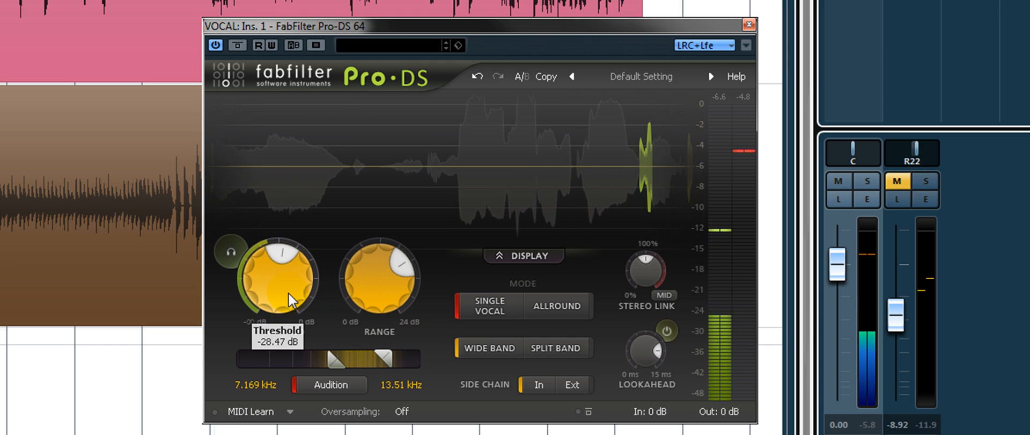
pyautogui.click(344, 381)
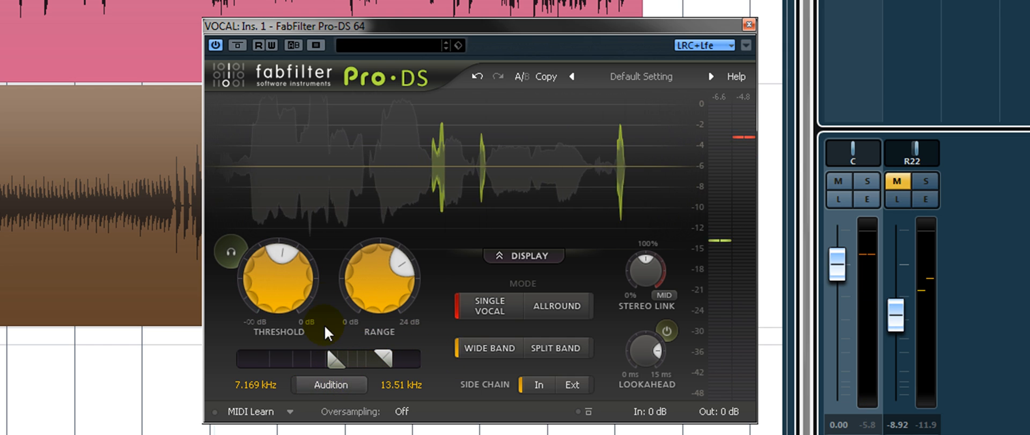
# Switch Pro-DS to Split Band processing, slightly lower its threshold and fine-tune its range while the vocal plays
pyautogui.moveTo(406, 300)
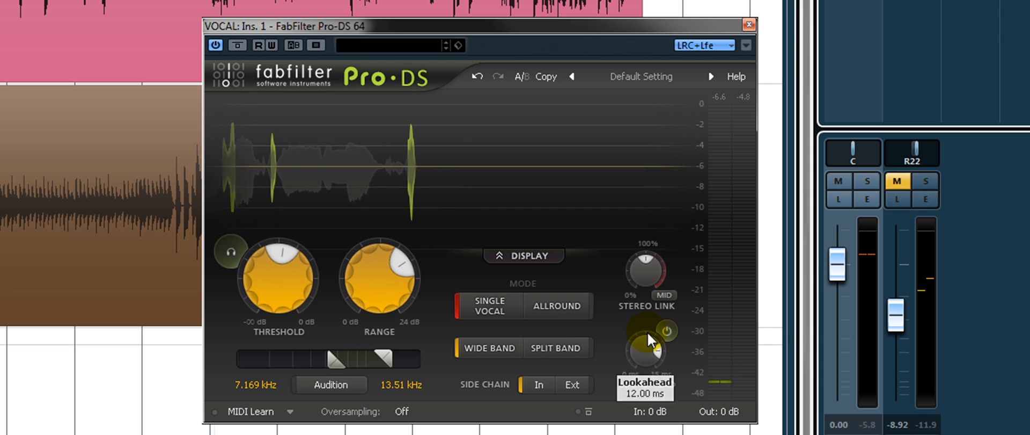
pyautogui.click(539, 345)
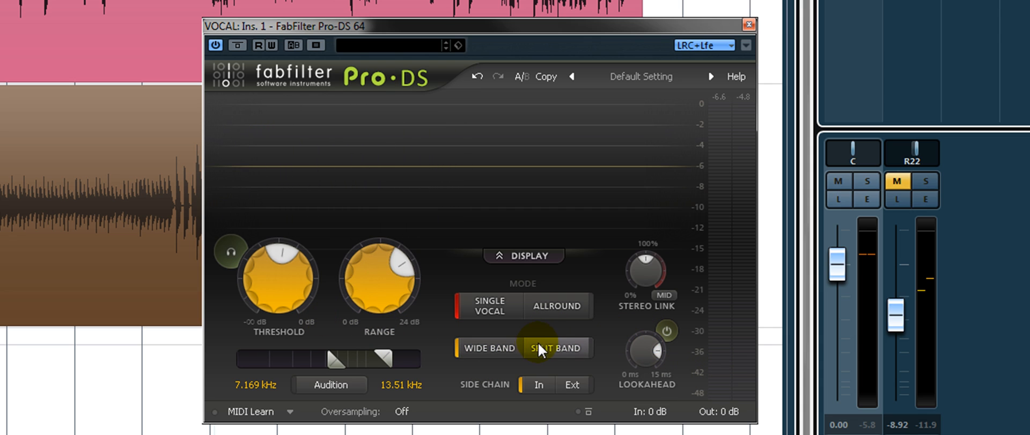
pyautogui.click(515, 355)
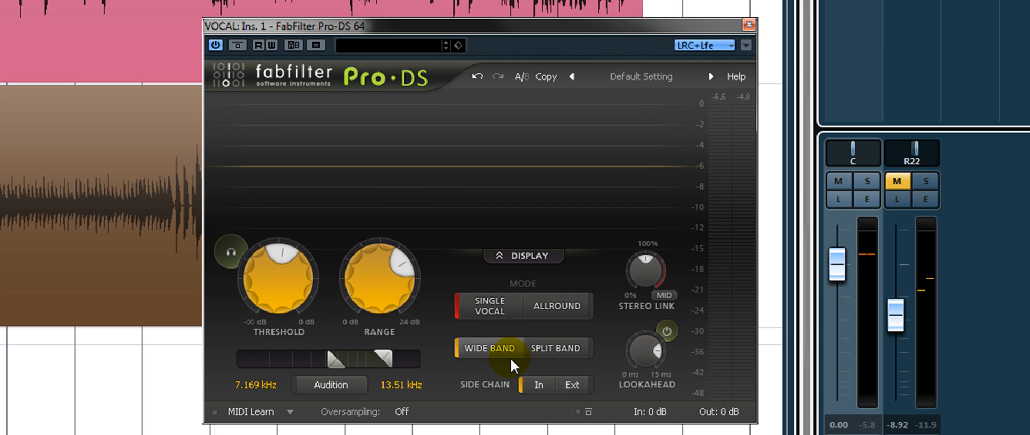
pyautogui.click(537, 347)
pyautogui.click(492, 346)
pyautogui.moveTo(286, 261); pyautogui.dragTo(281, 268)
pyautogui.click(531, 348)
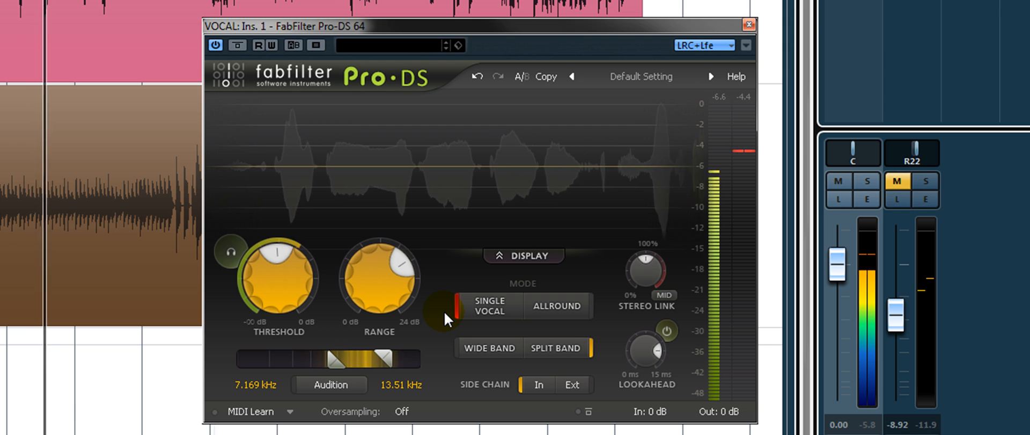
pyautogui.moveTo(406, 289)
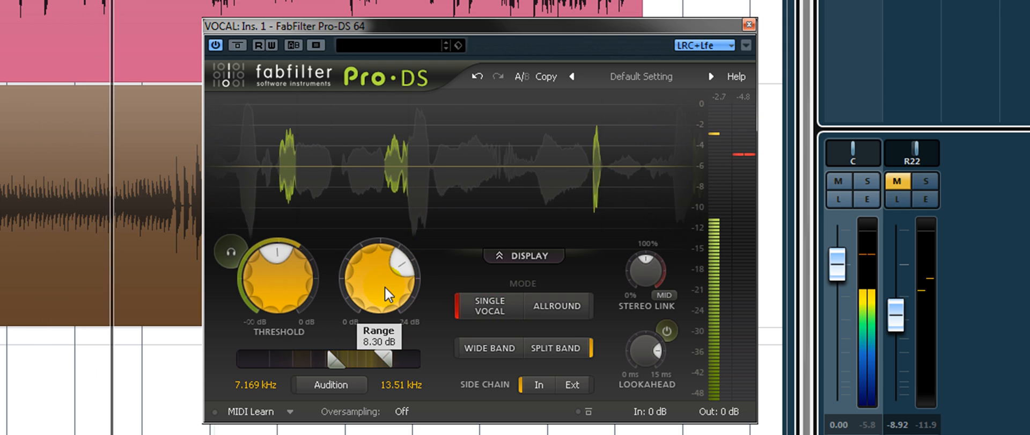
pyautogui.moveTo(391, 285); pyautogui.dragTo(393, 283)
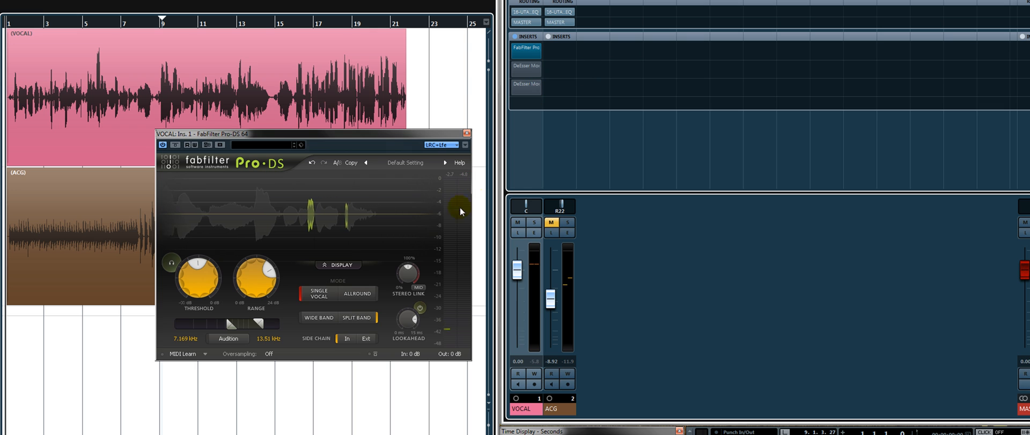
# Load FabFilter Pro-MB in the VOCAL channel's fourth insert slot and create a compression band with its upper edge near 10 kHz
pyautogui.click(536, 101)
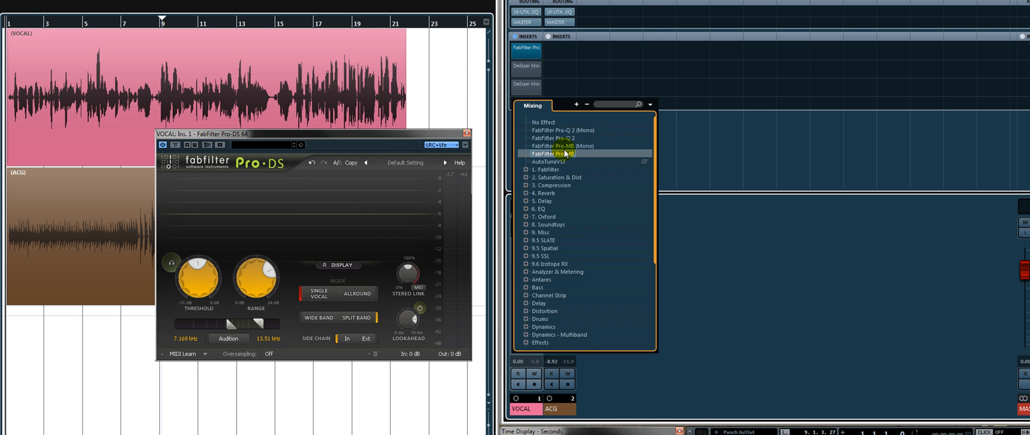
pyautogui.click(565, 154)
pyautogui.click(685, 203)
pyautogui.moveTo(693, 202); pyautogui.dragTo(696, 204)
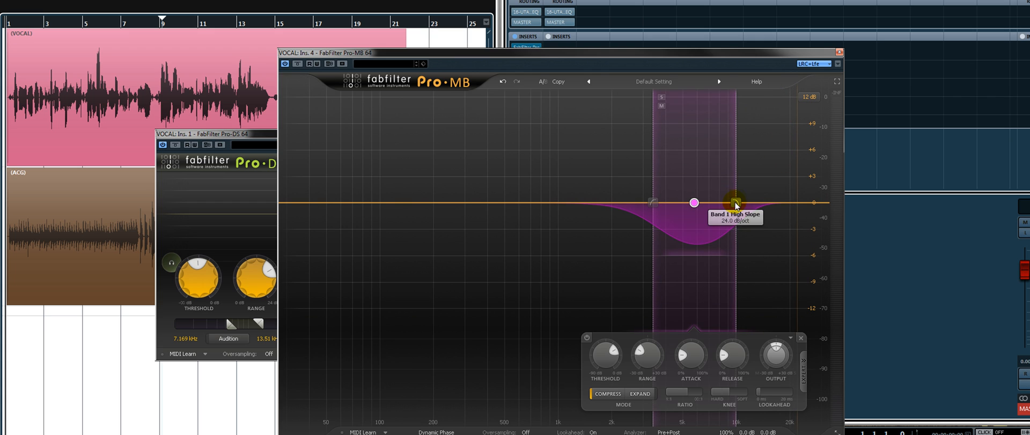
pyautogui.moveTo(736, 168)
pyautogui.mouseDown()
pyautogui.moveTo(741, 237)
pyautogui.moveTo(735, 178)
pyautogui.mouseUp()
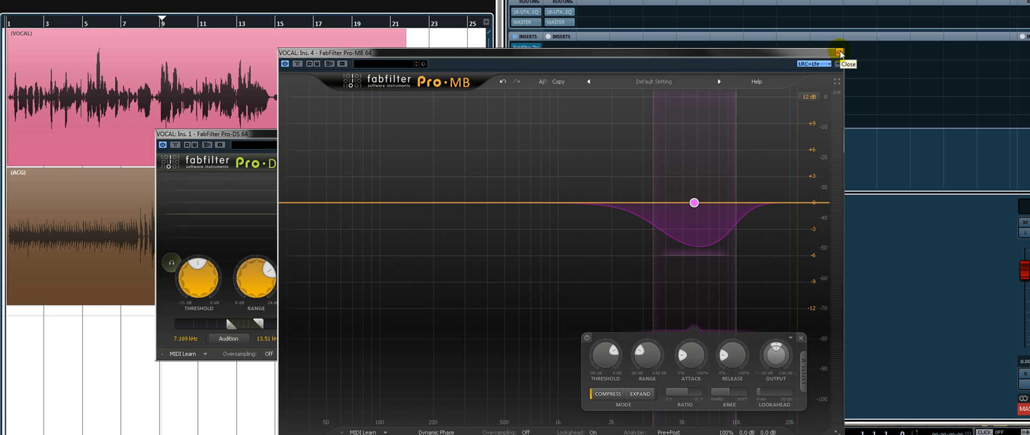
# Close the Pro-MB window and clear the VOCAL channel's fourth insert slot
pyautogui.click(840, 53)
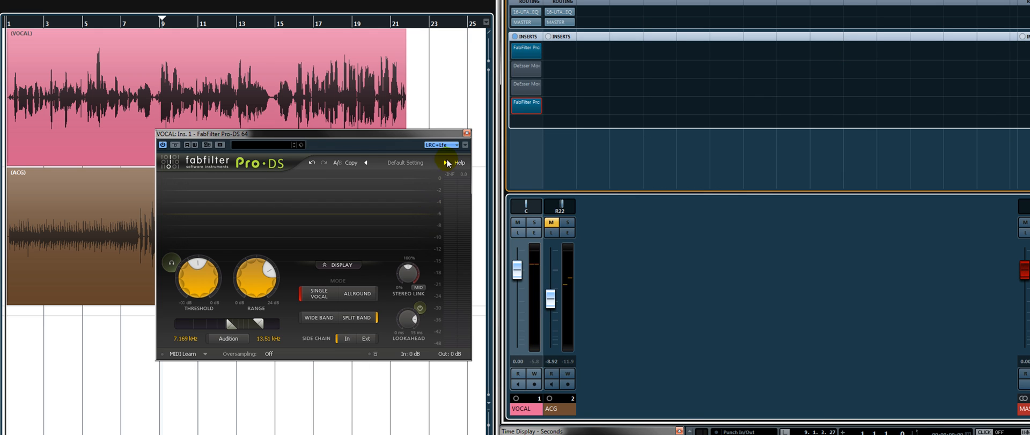
pyautogui.click(543, 110)
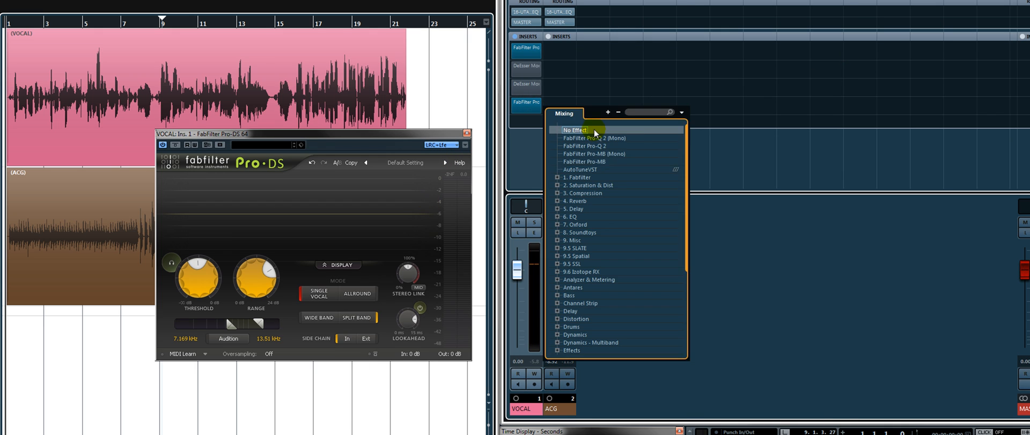
pyautogui.click(593, 133)
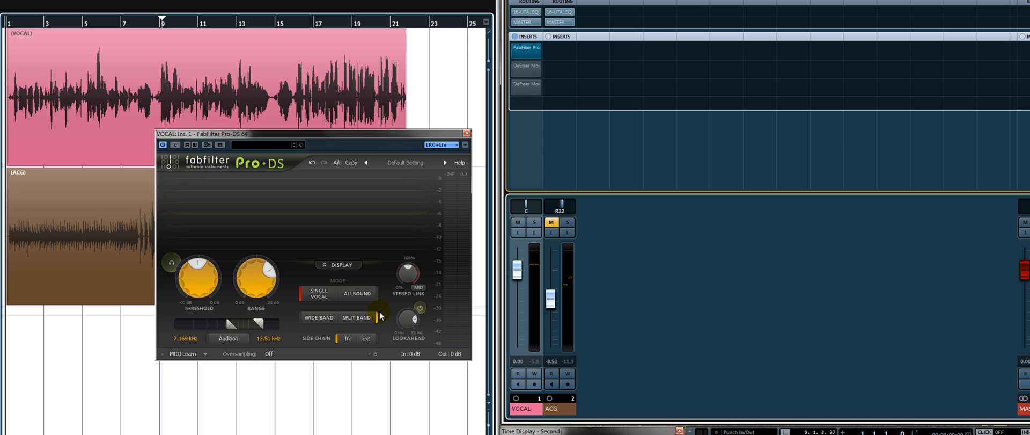
# Play the vocal and lower the upper limit of the Pro-DS side-chain filter to 11.98 kHz
pyautogui.press('space')
pyautogui.moveTo(259, 323); pyautogui.dragTo(253, 325)
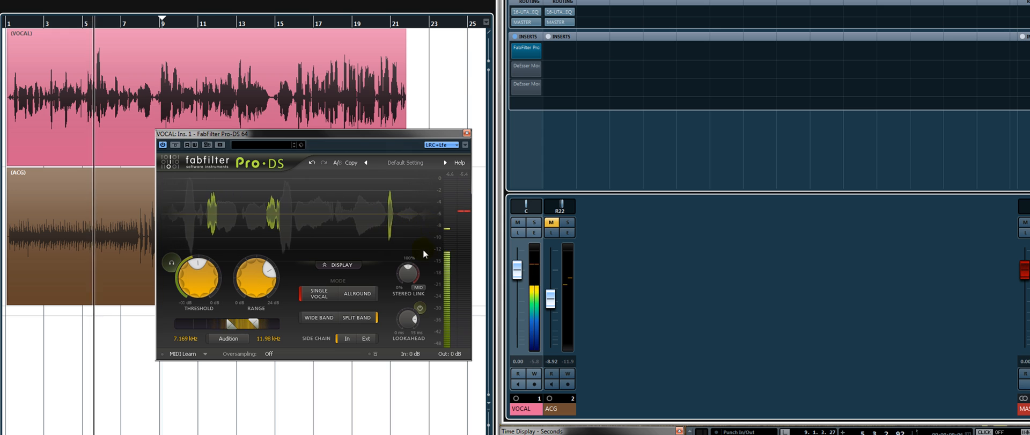
pyautogui.press('space')
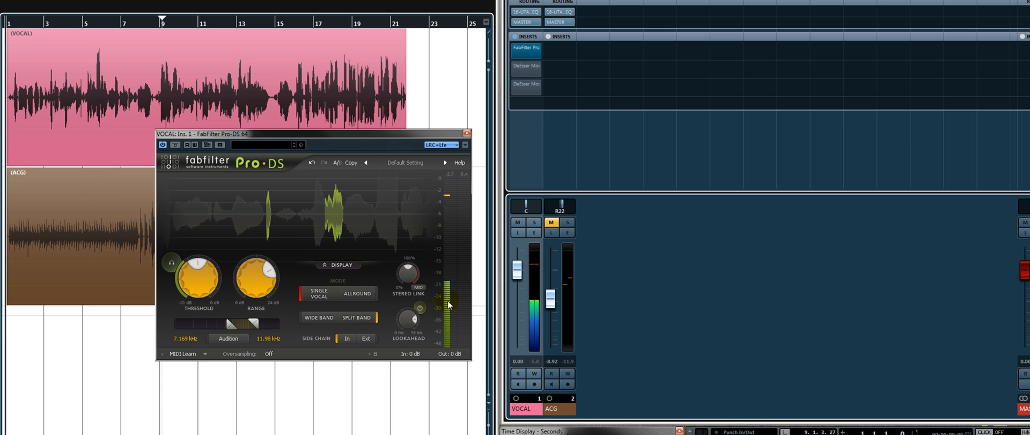
# Play the vocal from around bar 16 to check the Pro-DS processing, and close the Pro-DS window
pyautogui.moveTo(419, 134); pyautogui.dragTo(313, 27)
pyautogui.click(293, 22)
pyautogui.press('space')
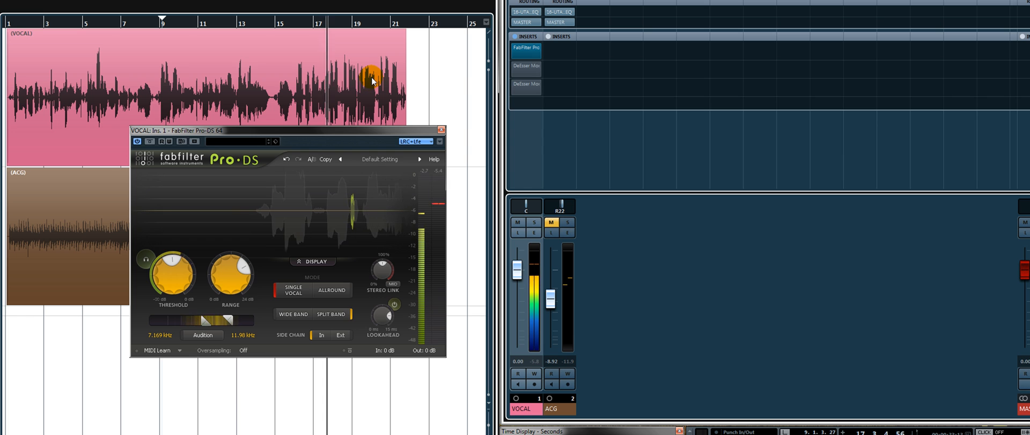
pyautogui.press('space')
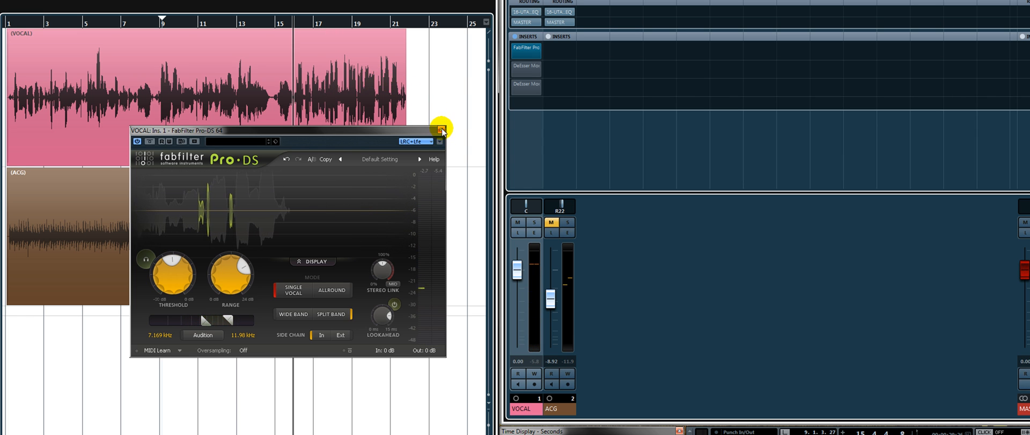
pyautogui.click(442, 129)
# Open the DeEsser in VOCAL's second insert slot and, monitoring its side chain during playback, set its frequency to 3633
pyautogui.click(521, 71)
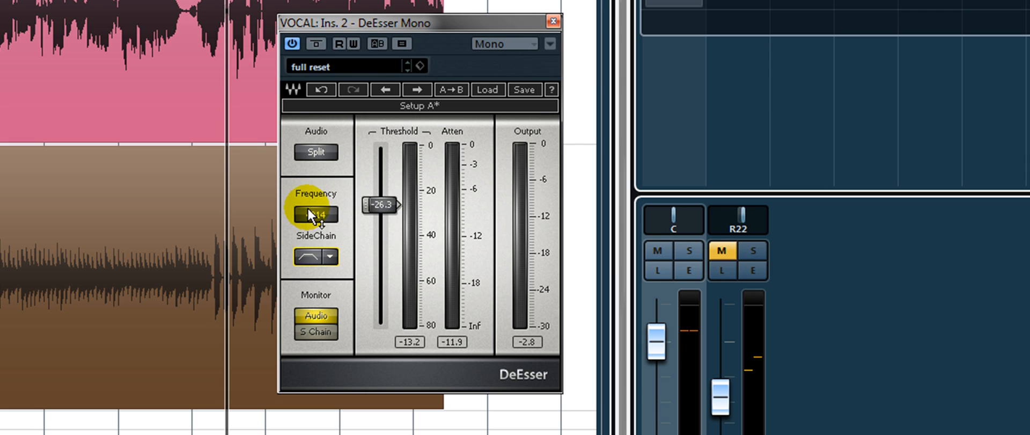
pyautogui.moveTo(317, 218); pyautogui.dragTo(317, 228)
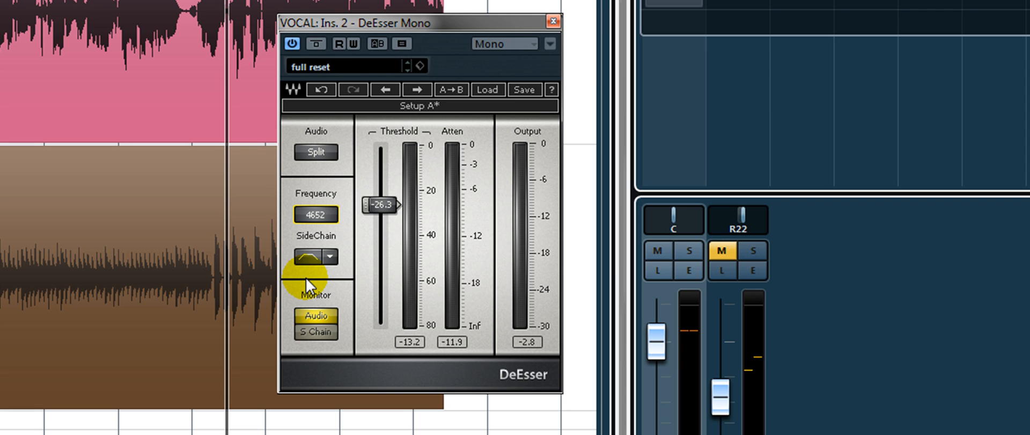
pyautogui.click(326, 337)
pyautogui.press('space')
pyautogui.moveTo(329, 214); pyautogui.dragTo(328, 235)
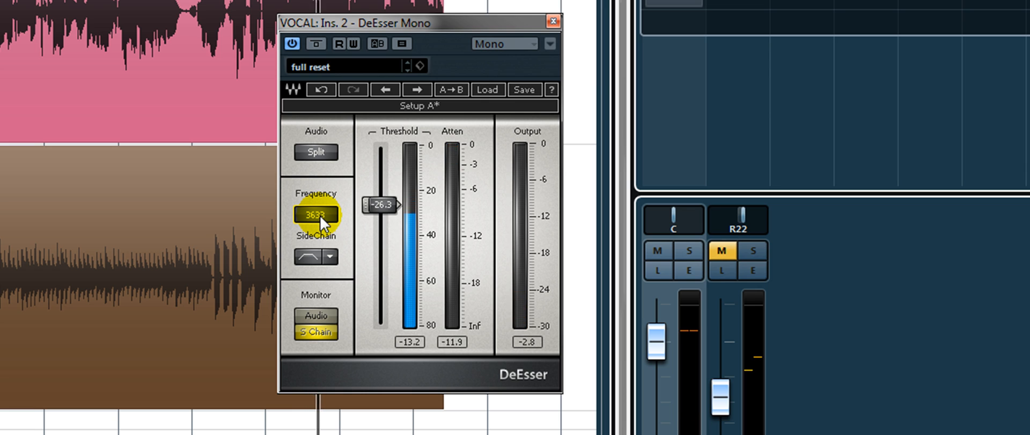
# Set the second-slot DeEsser's threshold to -24.2 and stop playback
pyautogui.click(391, 210)
pyautogui.moveTo(390, 211); pyautogui.dragTo(391, 205)
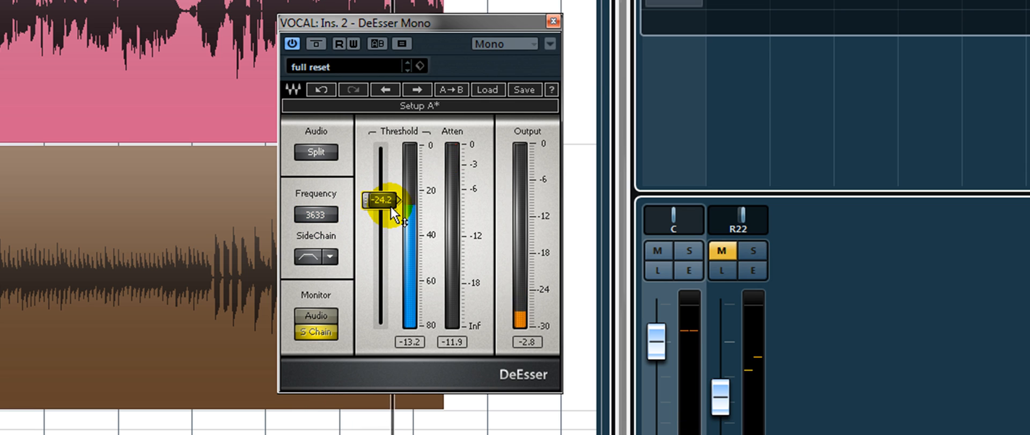
pyautogui.press('space')
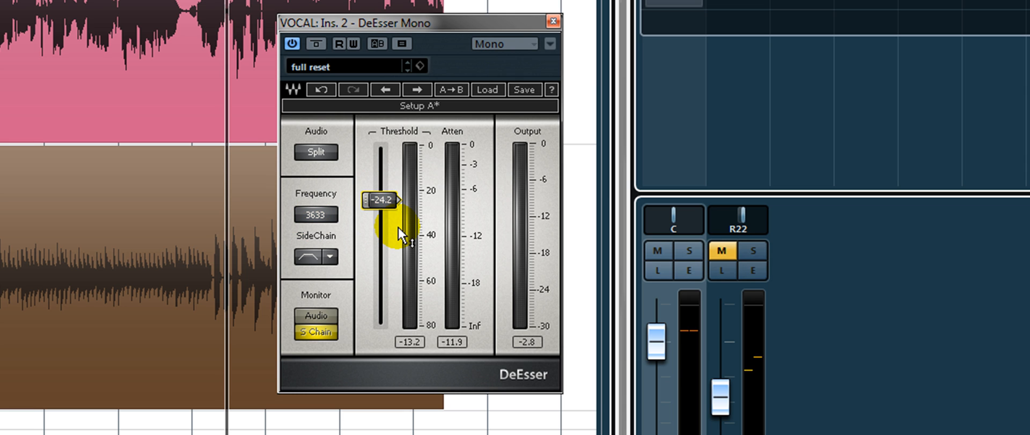
# Play the vocal, switch the DeEsser's monitoring back to Audio, and stop playback
pyautogui.press('space')
pyautogui.click(318, 314)
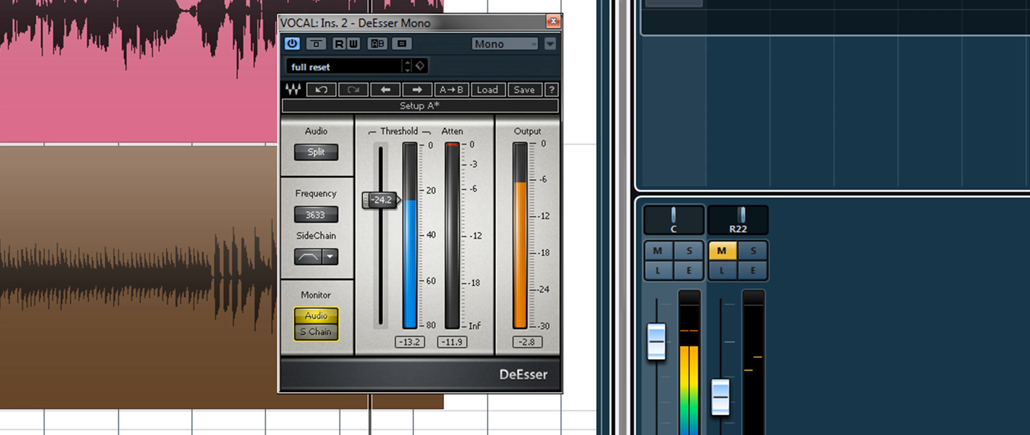
pyautogui.press('space')
pyautogui.press('.')
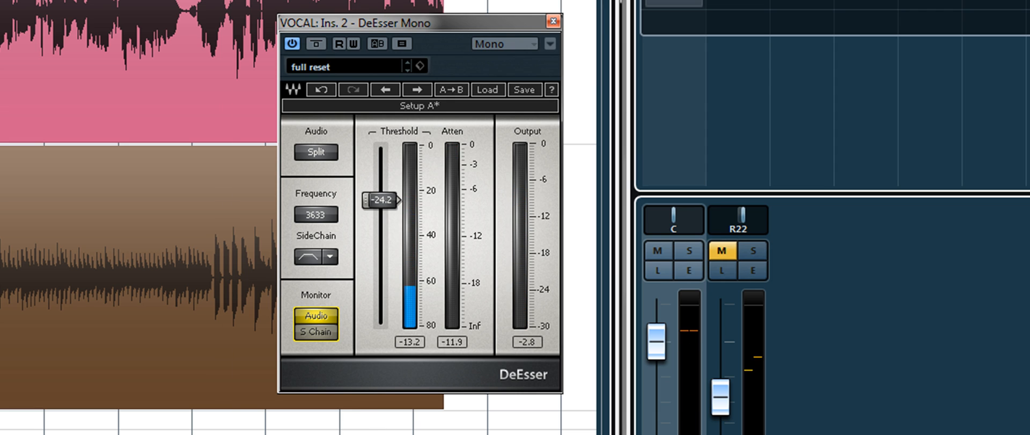
# Zoom the arrangement in around bars 5 to 10 and replay the sibilant phrase after bar 5
pyautogui.press('space')
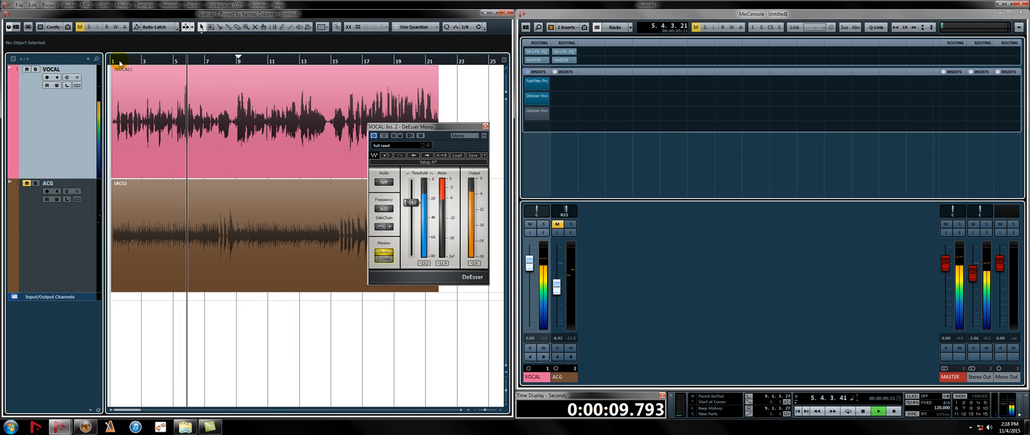
pyautogui.press('space')
pyautogui.click(184, 61)
pyautogui.moveTo(186, 75); pyautogui.dragTo(183, 96)
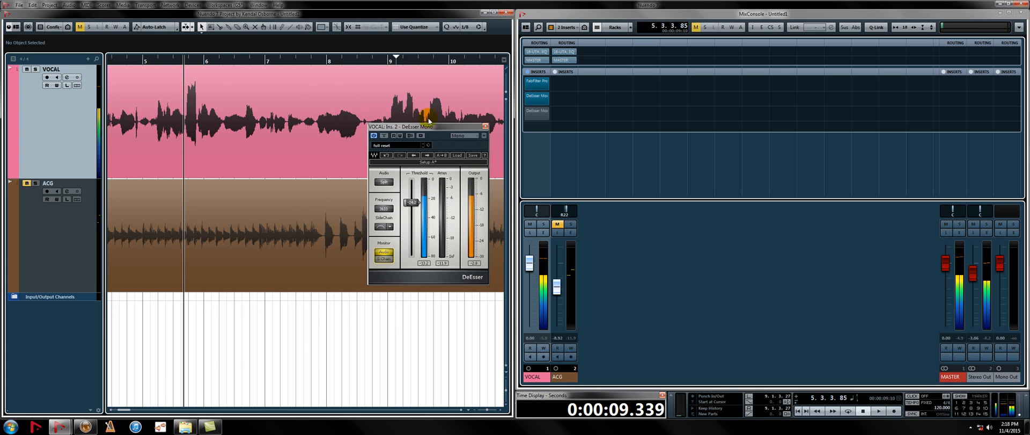
pyautogui.press('space')
pyautogui.press('space')
pyautogui.press('space')
pyautogui.press('space')
pyautogui.press('space')
pyautogui.press('space')
# Compare the vocal from bar 5 with the second-slot DeEsser bypassed and active, leaving it active
pyautogui.moveTo(133, 61); pyautogui.dragTo(147, 64)
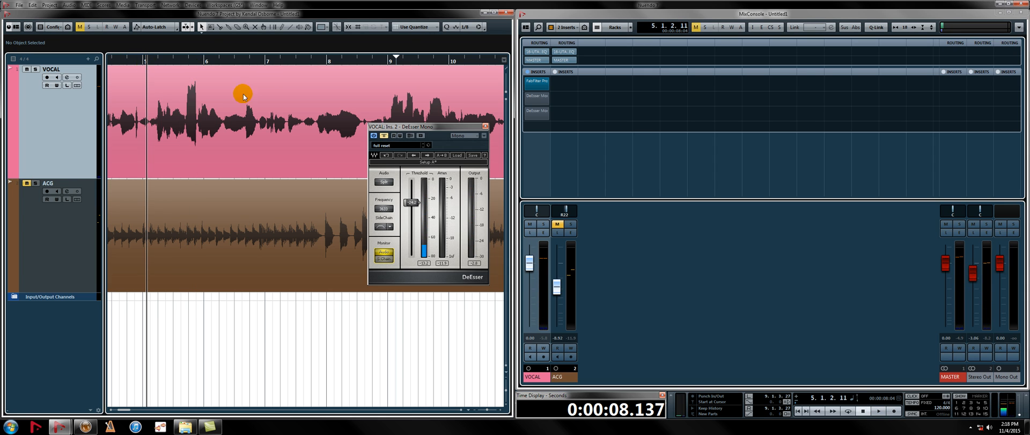
pyautogui.press('space')
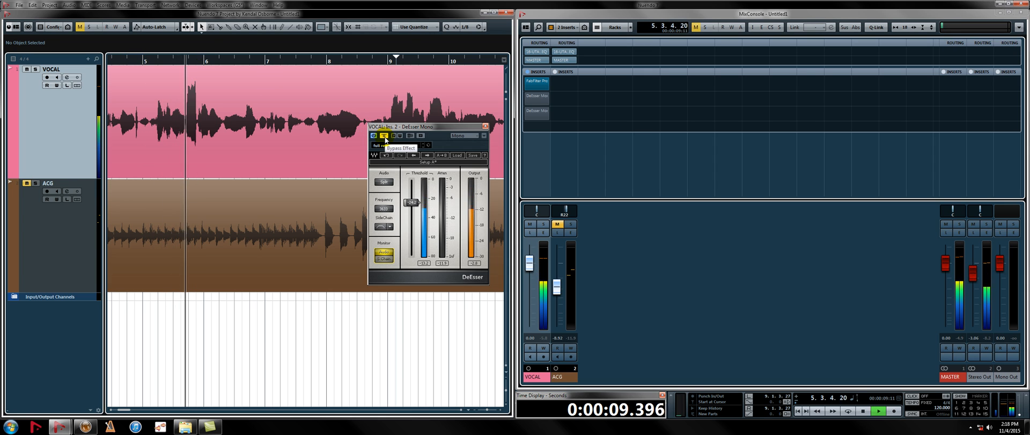
pyautogui.press('space')
pyautogui.click(385, 137)
pyautogui.press('space')
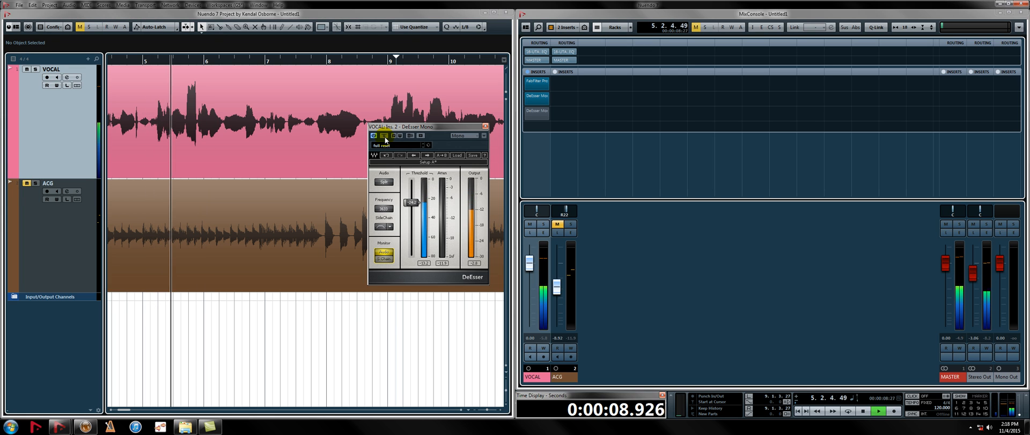
pyautogui.press('space')
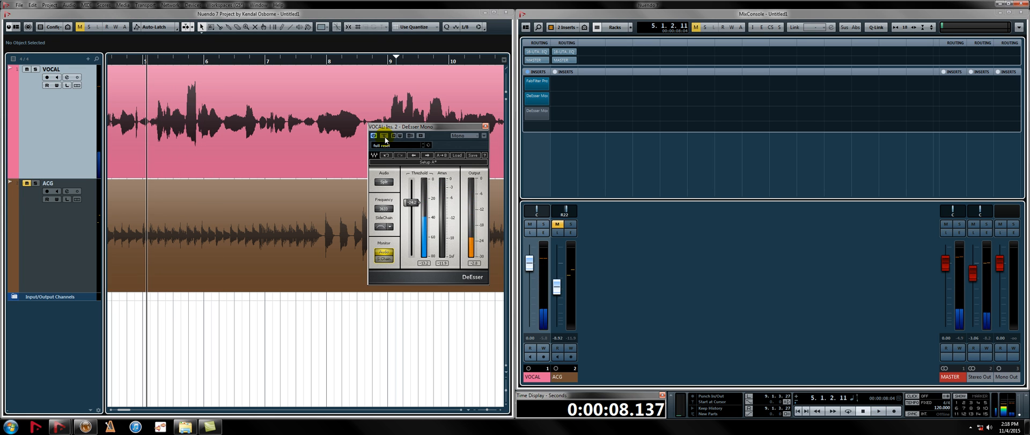
# Close the second-slot DeEsser and zoom the arrangement out to show most of the vocal clip
pyautogui.click(486, 127)
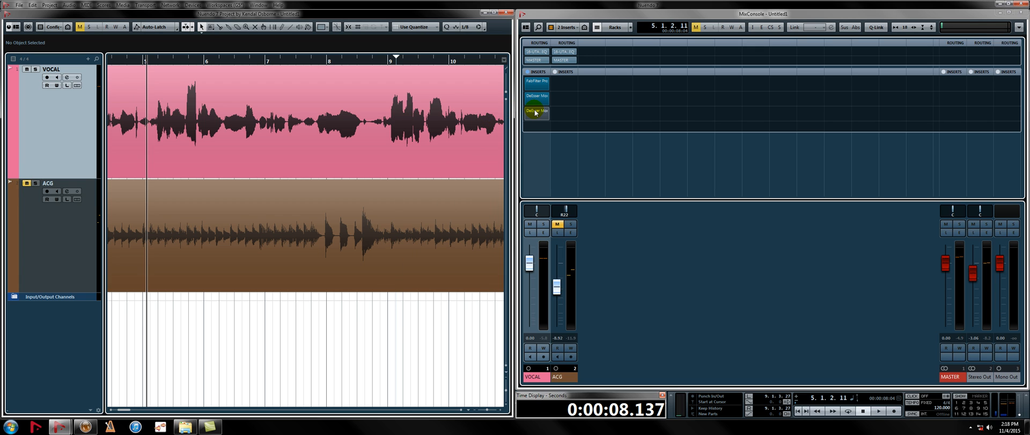
pyautogui.click(421, 124)
pyautogui.press('g')
pyautogui.press('g')
pyautogui.press('g')
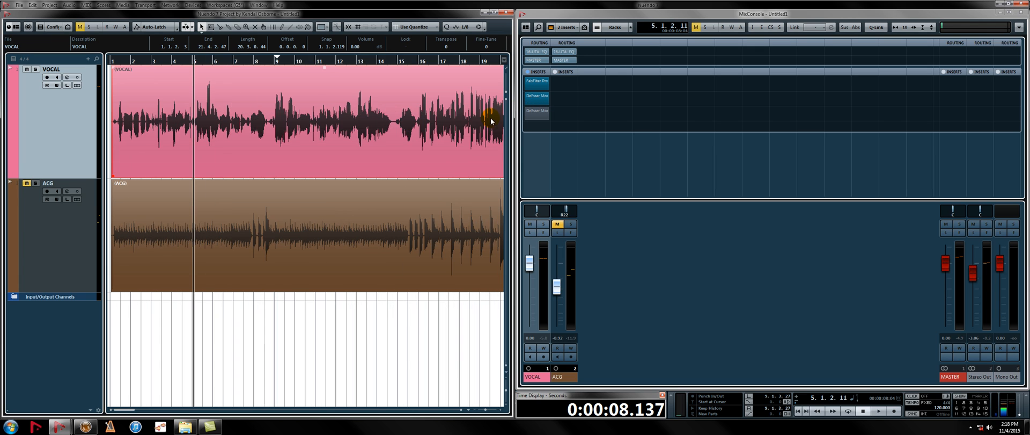
# Activate and open the DeEsser in VOCAL's third insert slot, set its frequency to 5184, and monitor its side chain
pyautogui.click(527, 116)
pyautogui.click(534, 113)
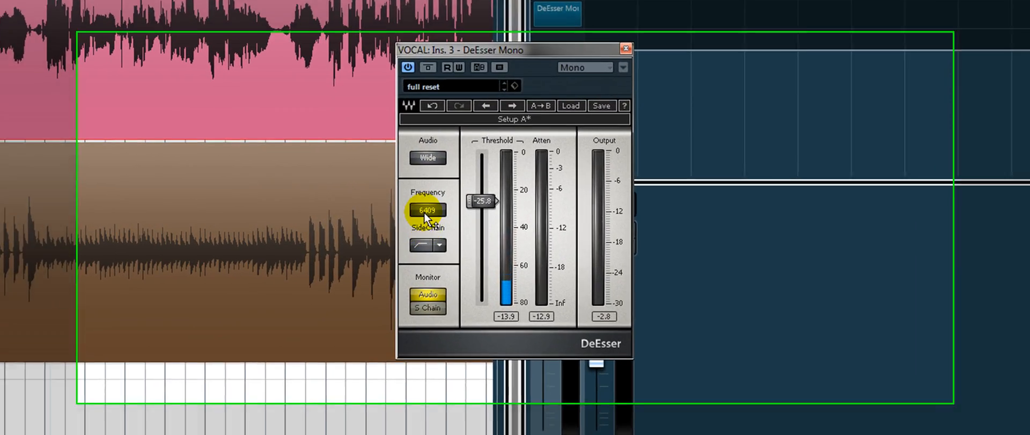
pyautogui.moveTo(425, 213); pyautogui.dragTo(425, 225)
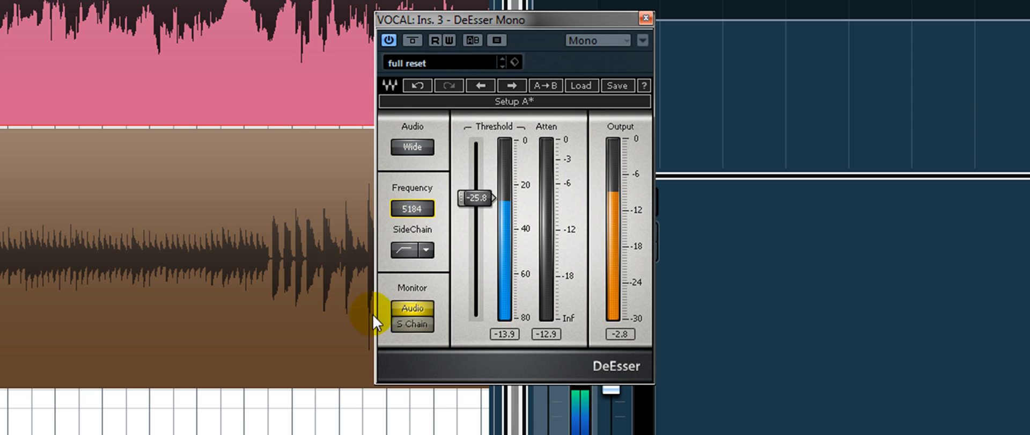
pyautogui.click(411, 327)
# Set the third-slot DeEsser's threshold to -25.1 and its side-chain frequency to 8242
pyautogui.moveTo(404, 211)
pyautogui.mouseDown()
pyautogui.moveTo(403, 201)
pyautogui.moveTo(403, 211)
pyautogui.mouseUp()
pyautogui.moveTo(466, 197); pyautogui.dragTo(466, 195)
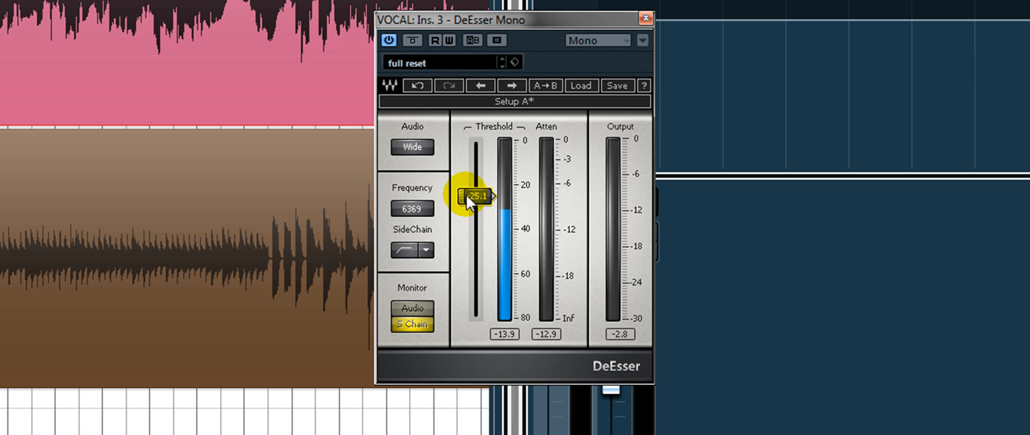
pyautogui.moveTo(424, 211); pyautogui.dragTo(424, 207)
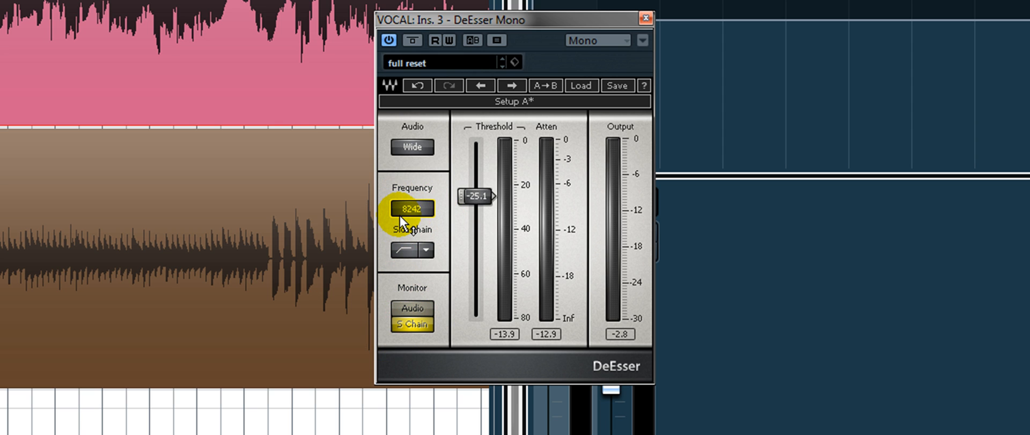
# Set the third-slot DeEsser to a band-pass side chain at 9613 with threshold -26.5, return its monitor to audio, and close it
pyautogui.click(412, 249)
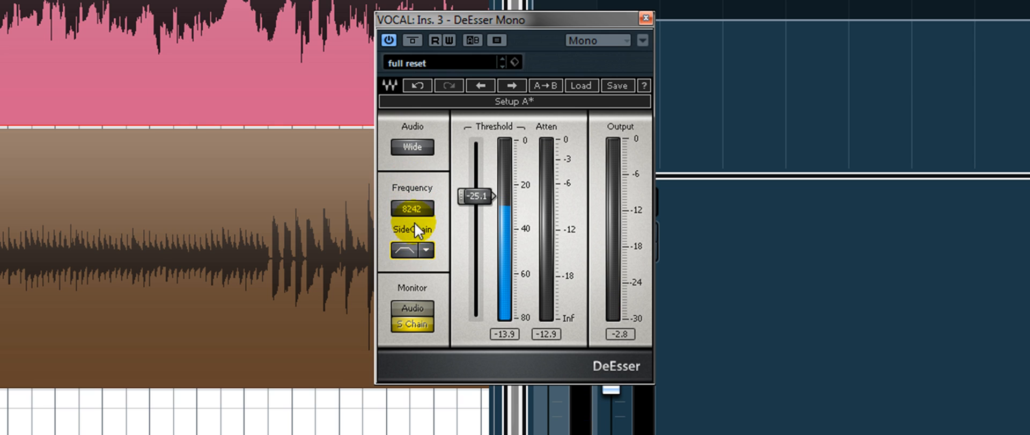
pyautogui.moveTo(412, 208); pyautogui.dragTo(412, 194)
pyautogui.moveTo(479, 202); pyautogui.dragTo(426, 203)
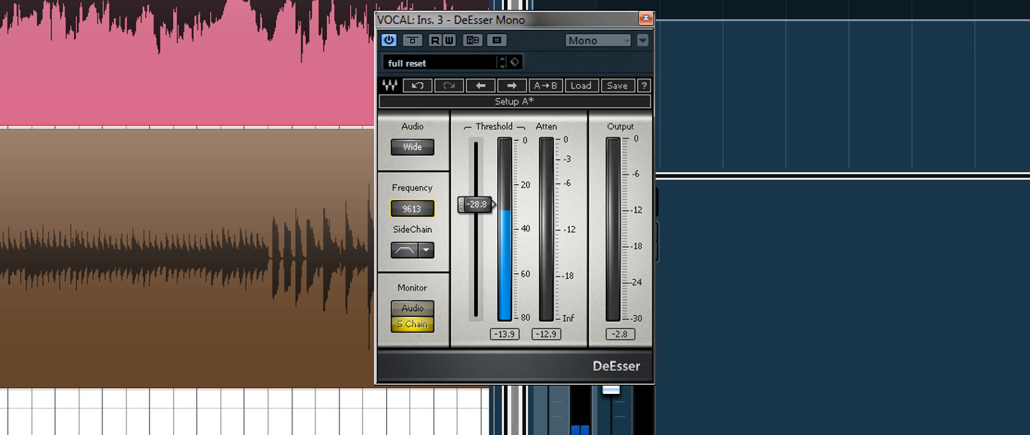
pyautogui.moveTo(471, 205); pyautogui.dragTo(472, 198)
pyautogui.click(416, 305)
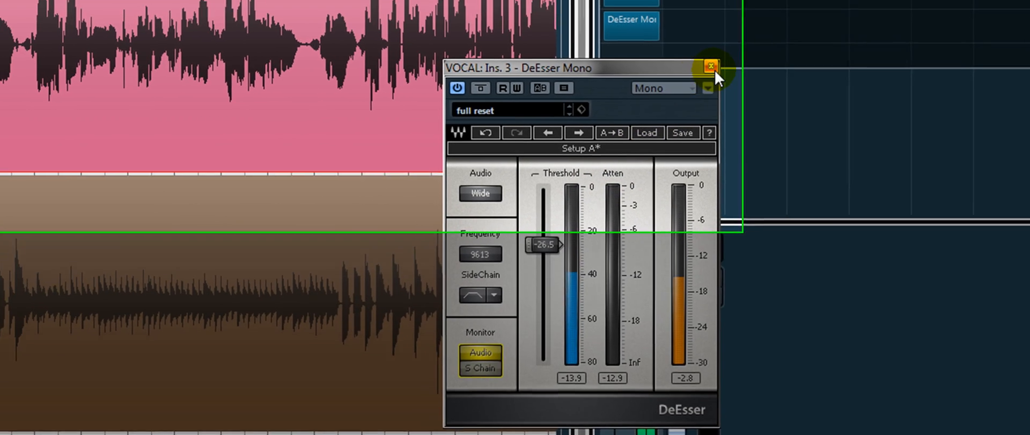
pyautogui.click(646, 18)
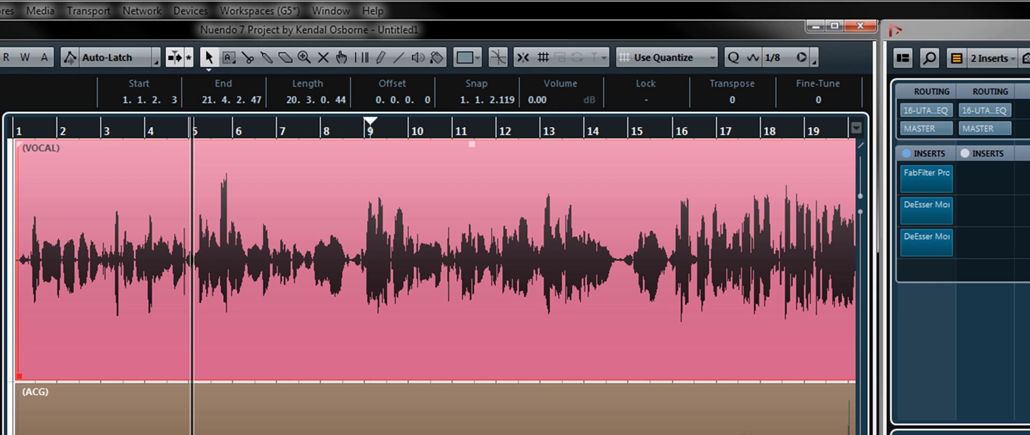
# Play the vocal from bar 5 and compare it with all VOCAL inserts bypassed and active, leaving them active
pyautogui.press('space')
pyautogui.press('space')
pyautogui.click(910, 152)
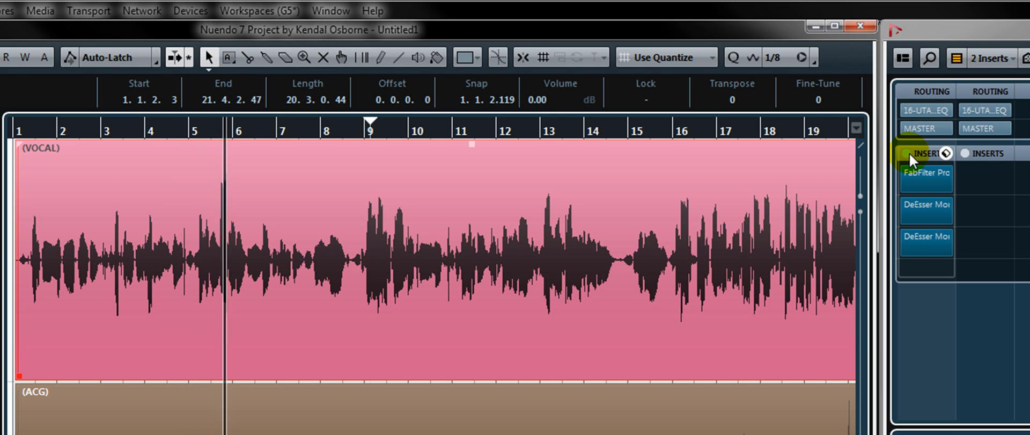
pyautogui.click(910, 152)
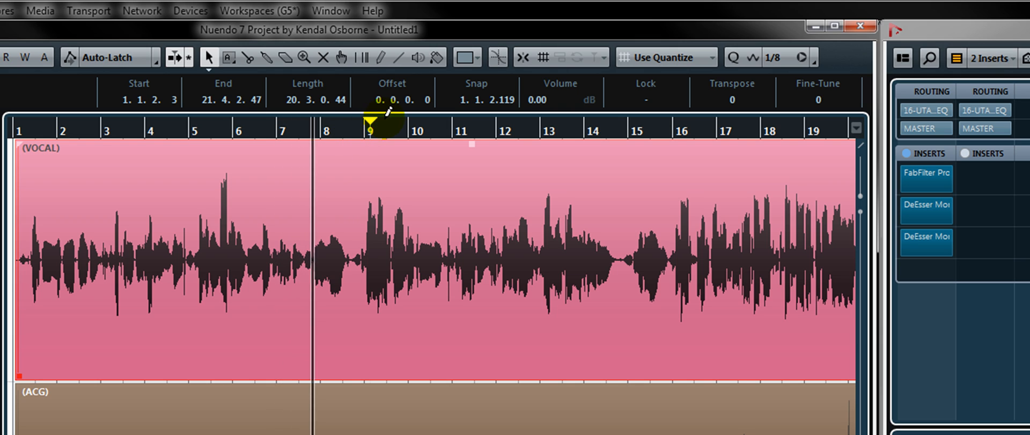
# Play from about bar 3.5 and repeatedly compare the vocal with all its inserts bypassed and active, leaving them active
pyautogui.click(127, 132)
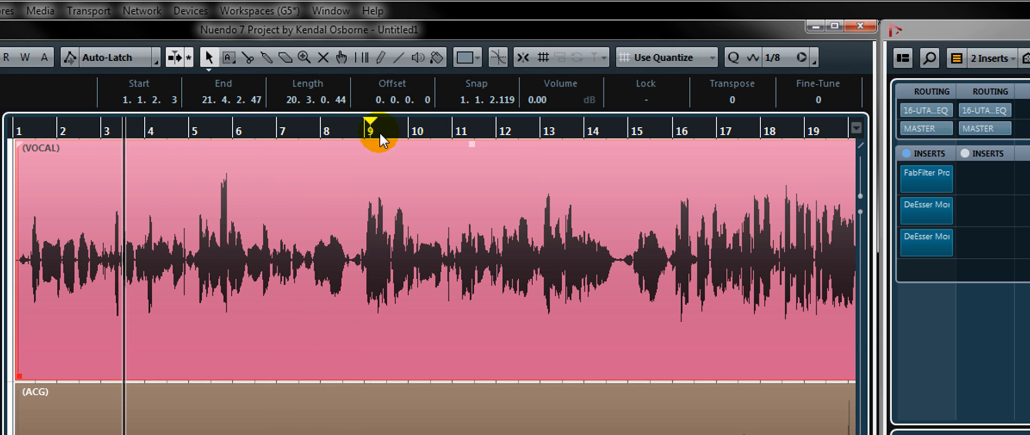
pyautogui.click(905, 153)
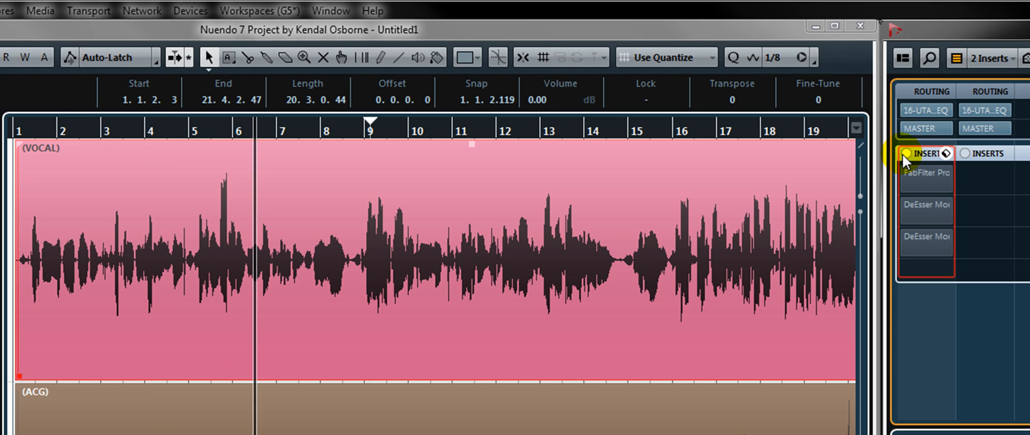
pyautogui.click(905, 153)
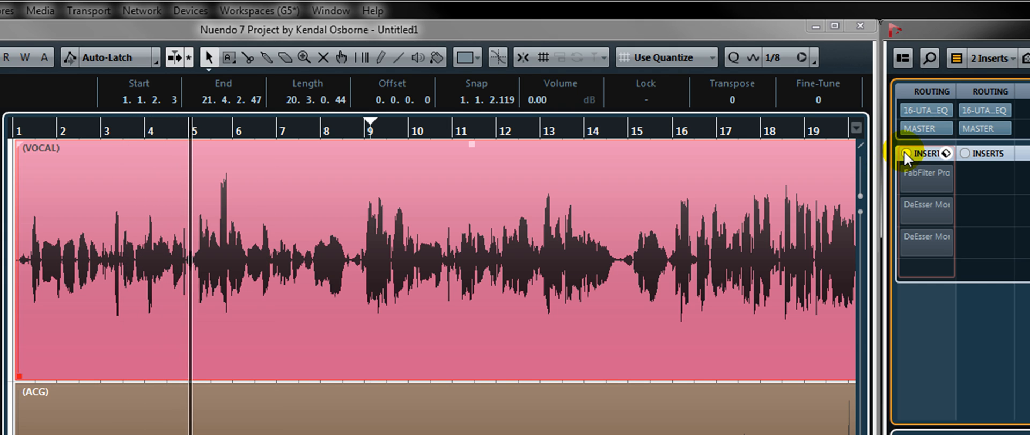
pyautogui.click(905, 153)
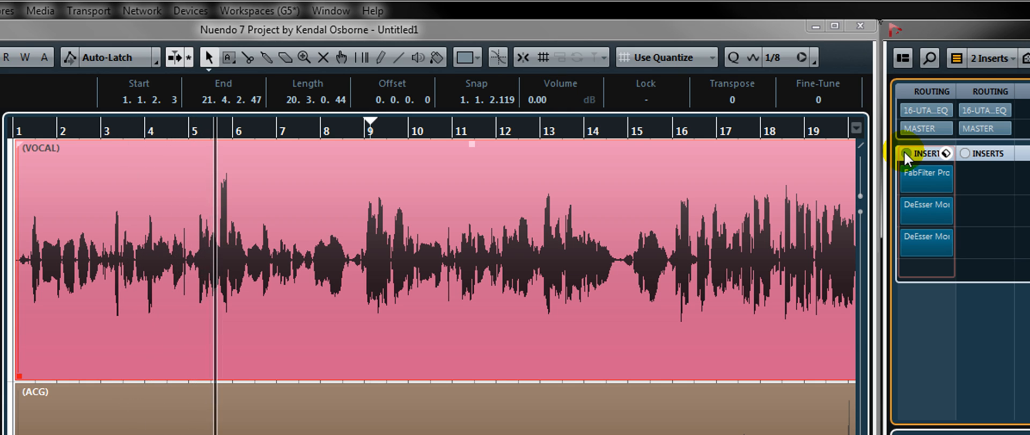
pyautogui.click(905, 153)
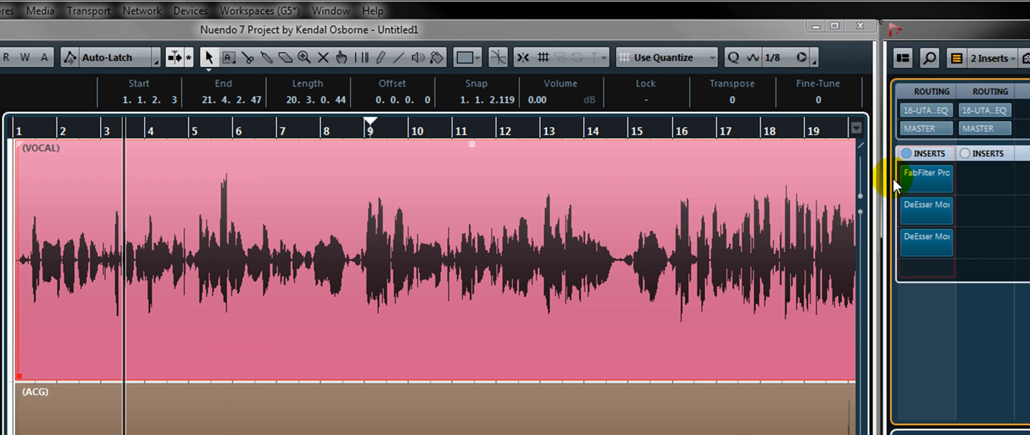
# Compare the section from just before bar 16 with all VOCAL inserts bypassed and active, leave them active, and stop playback
pyautogui.click(665, 134)
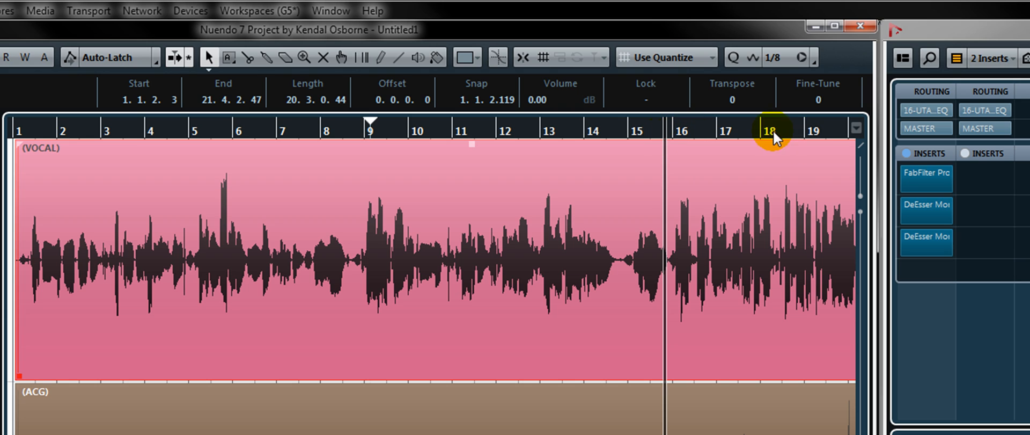
pyautogui.click(906, 154)
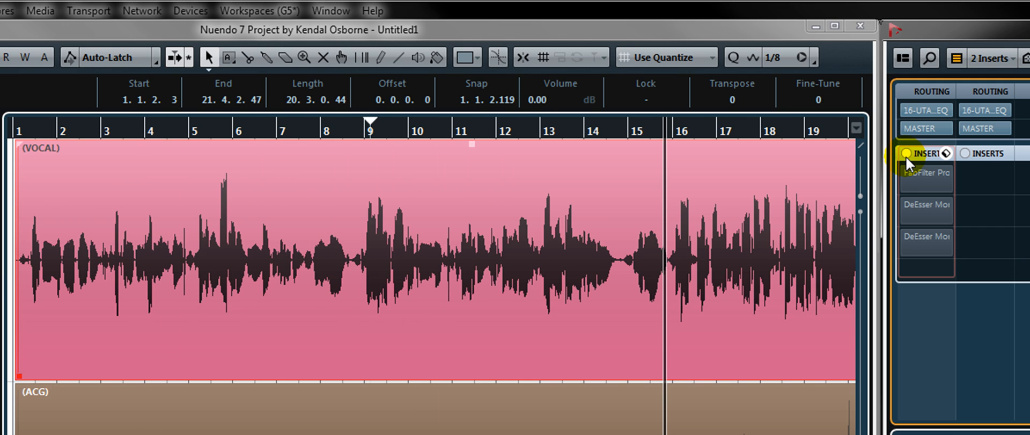
pyautogui.click(906, 153)
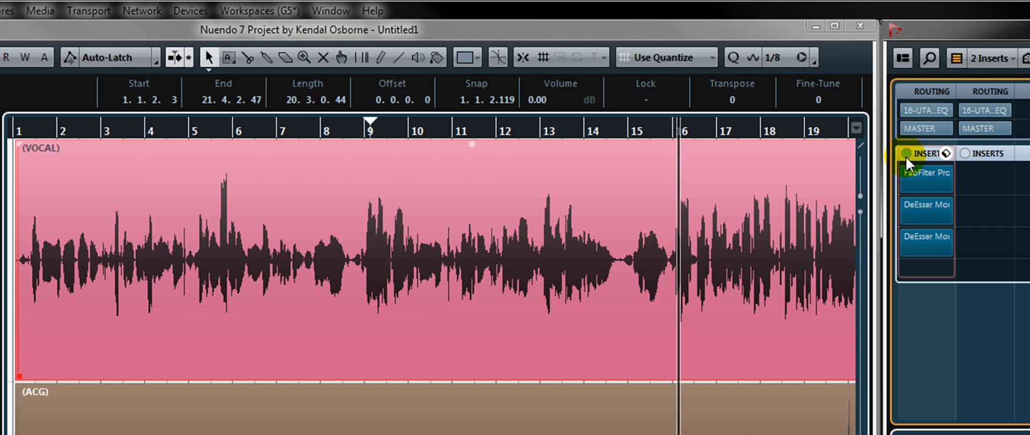
pyautogui.moveTo(912, 237)
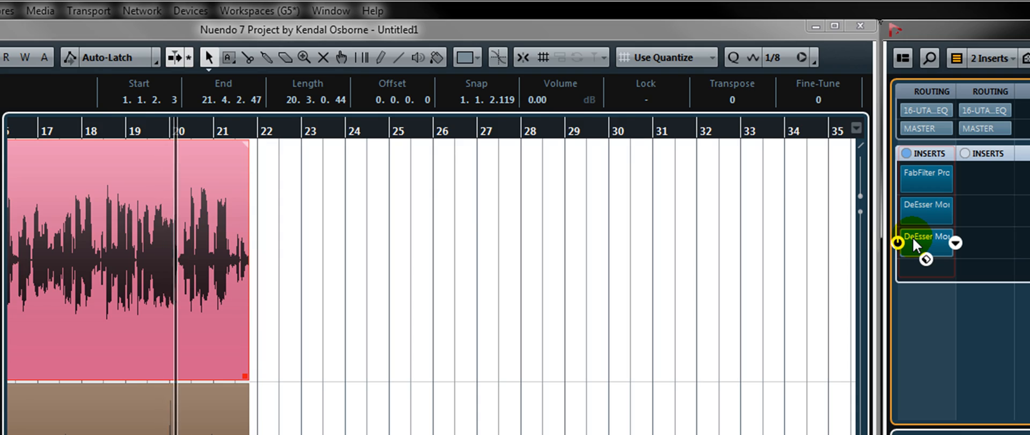
pyautogui.press('space')
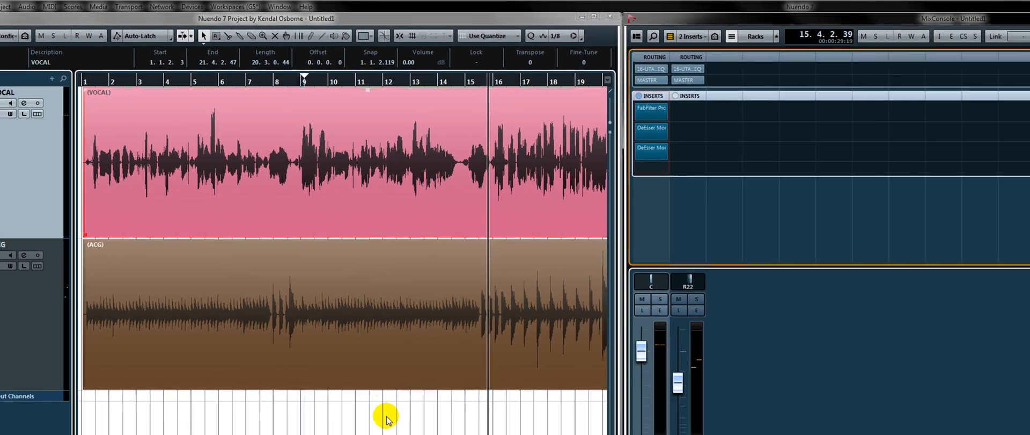
# Deselect the vocal clip and raise the VOCAL channel's volume fader to 1.51
pyautogui.click(387, 417)
pyautogui.press('g')
pyautogui.press('g')
pyautogui.press('g')
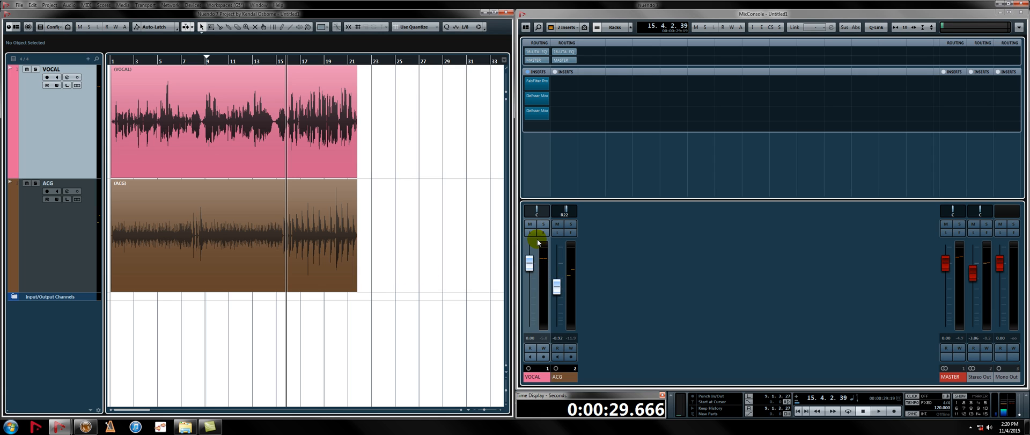
pyautogui.moveTo(534, 264); pyautogui.dragTo(535, 263)
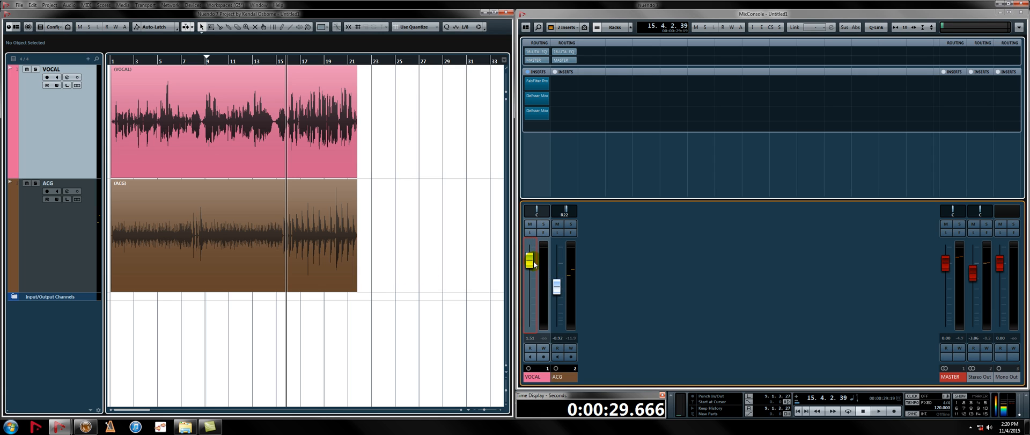
# Reopen the DeEsser in VOCAL's second insert slot to review its settings, and close it again
pyautogui.click(399, 218)
pyautogui.press('h')
pyautogui.press('h')
pyautogui.press('h')
pyautogui.press('h')
pyautogui.press('h')
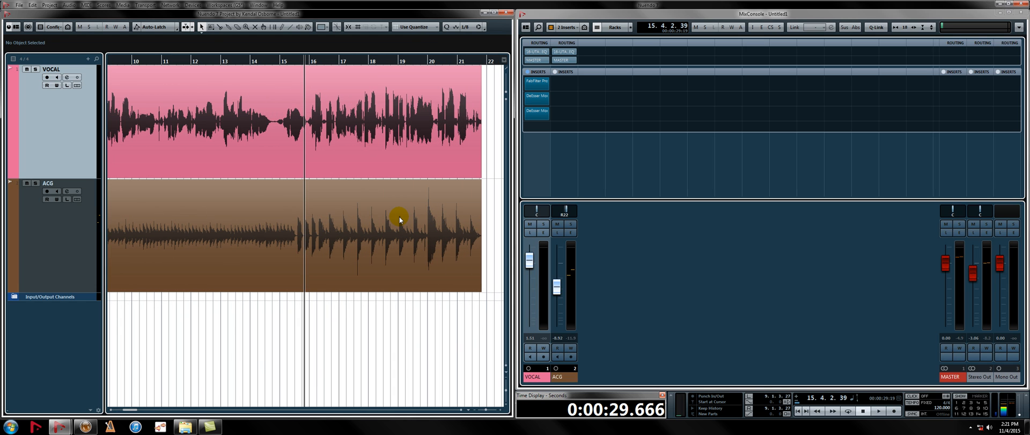
pyautogui.click(535, 100)
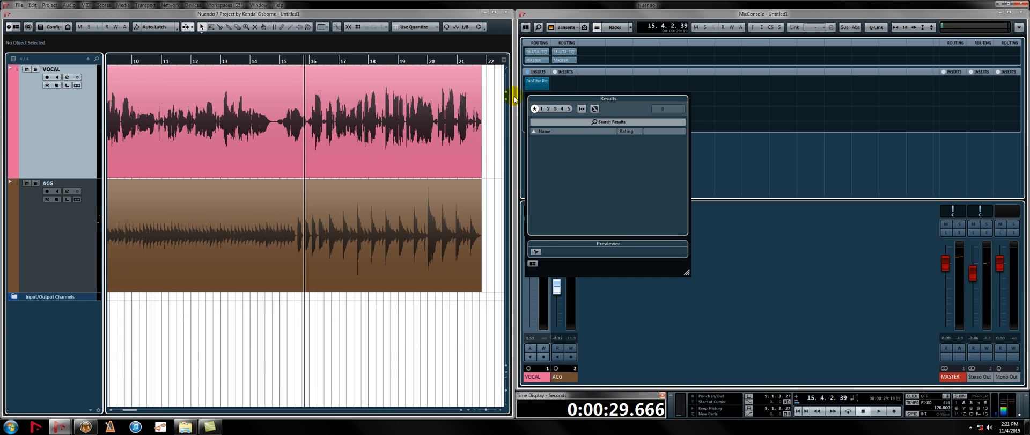
pyautogui.click(518, 100)
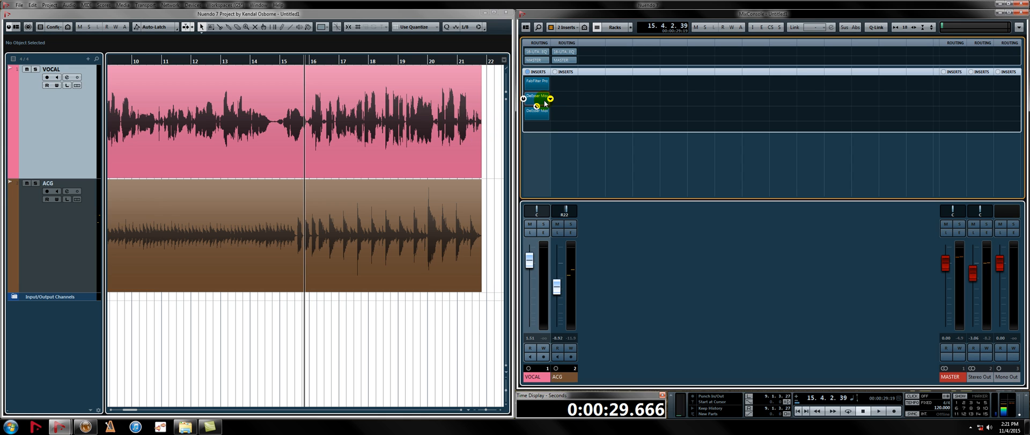
pyautogui.click(547, 103)
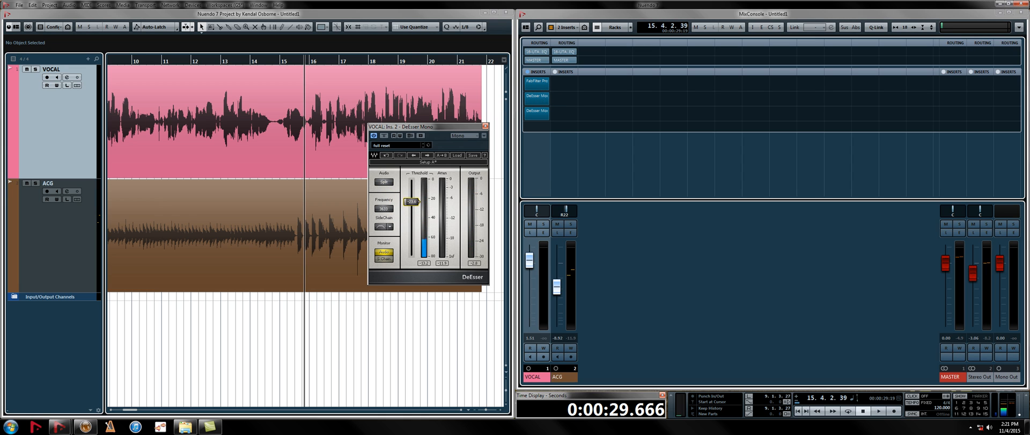
pyautogui.click(485, 126)
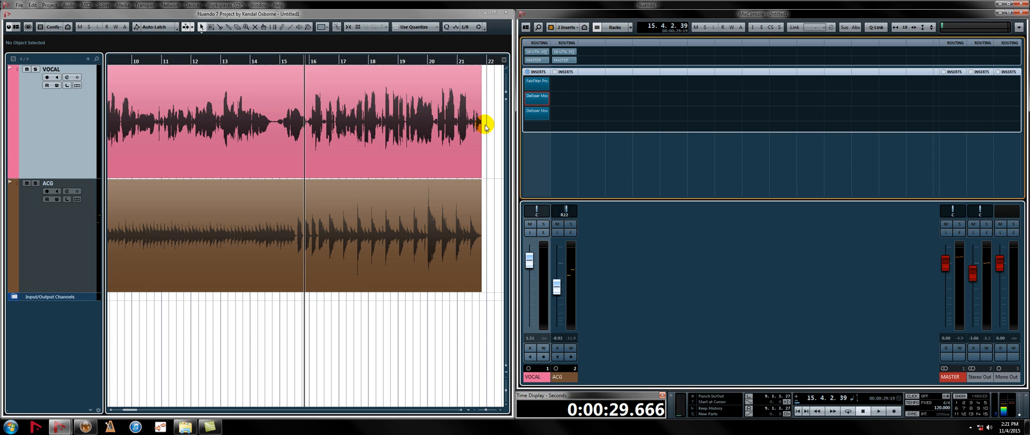
# Select the ACG clip and show the arrangement from about bar 2 to bar 17
pyautogui.click(554, 82)
pyautogui.click(357, 192)
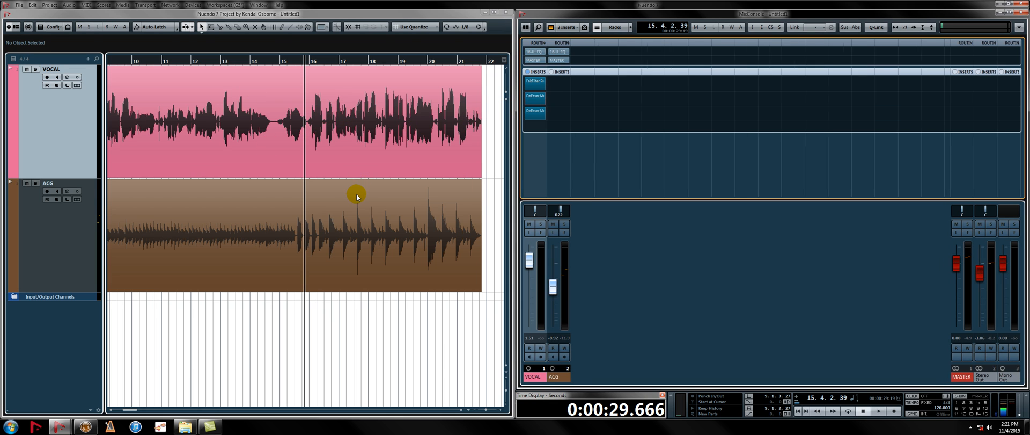
pyautogui.press('g')
pyautogui.hscroll(-4, 350, 197)
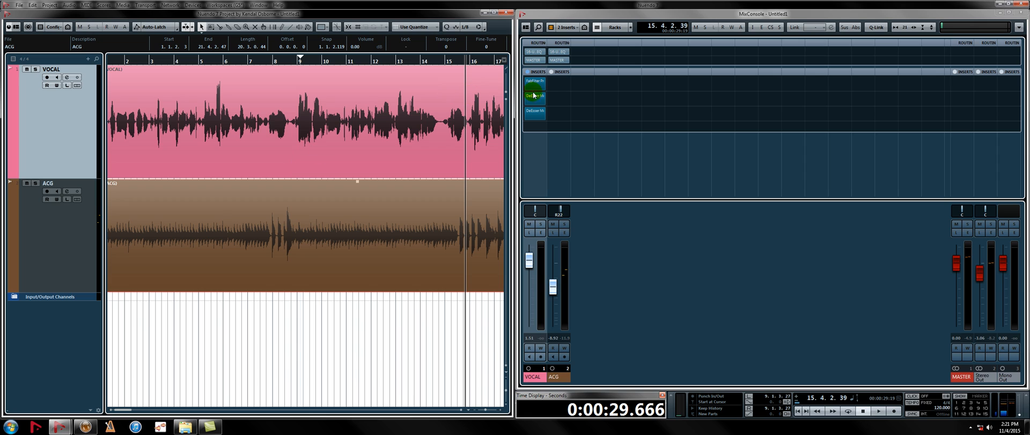
pyautogui.moveTo(534, 115); pyautogui.dragTo(536, 97)
pyautogui.moveTo(535, 95); pyautogui.dragTo(536, 96)
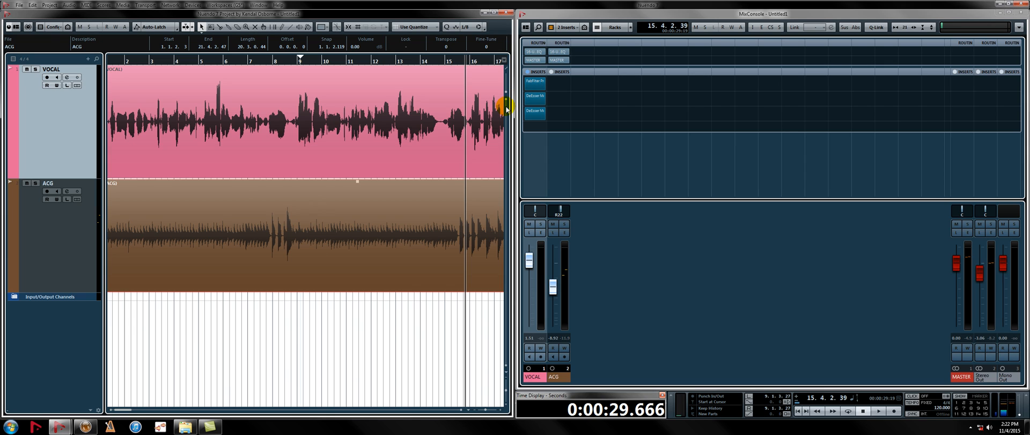